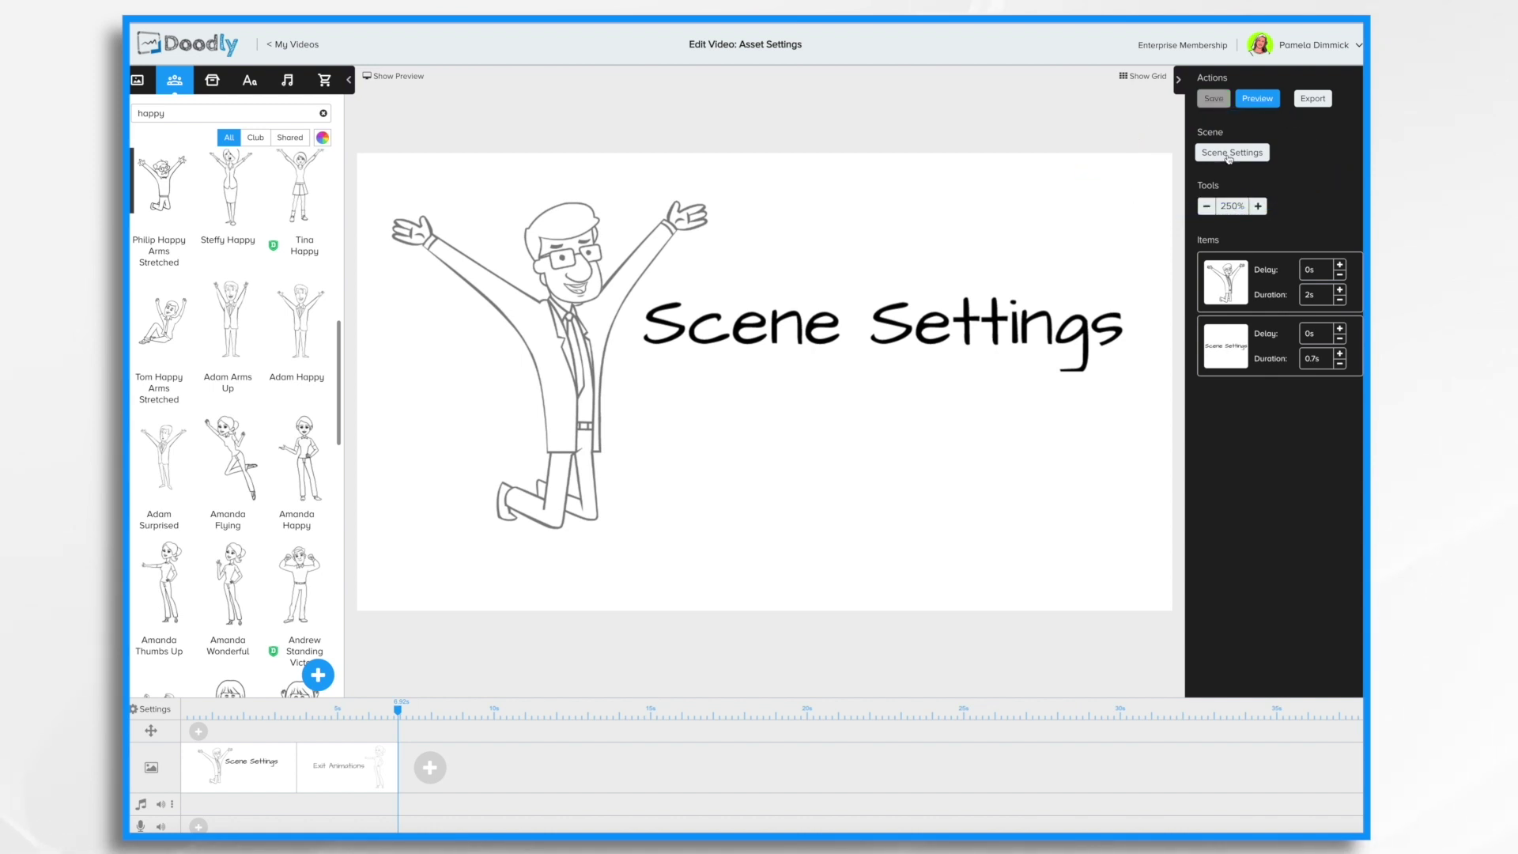
# Override the video settings so this scene uses Glassboard with a right-handed cartoon hand.
pyautogui.click(1228, 154)
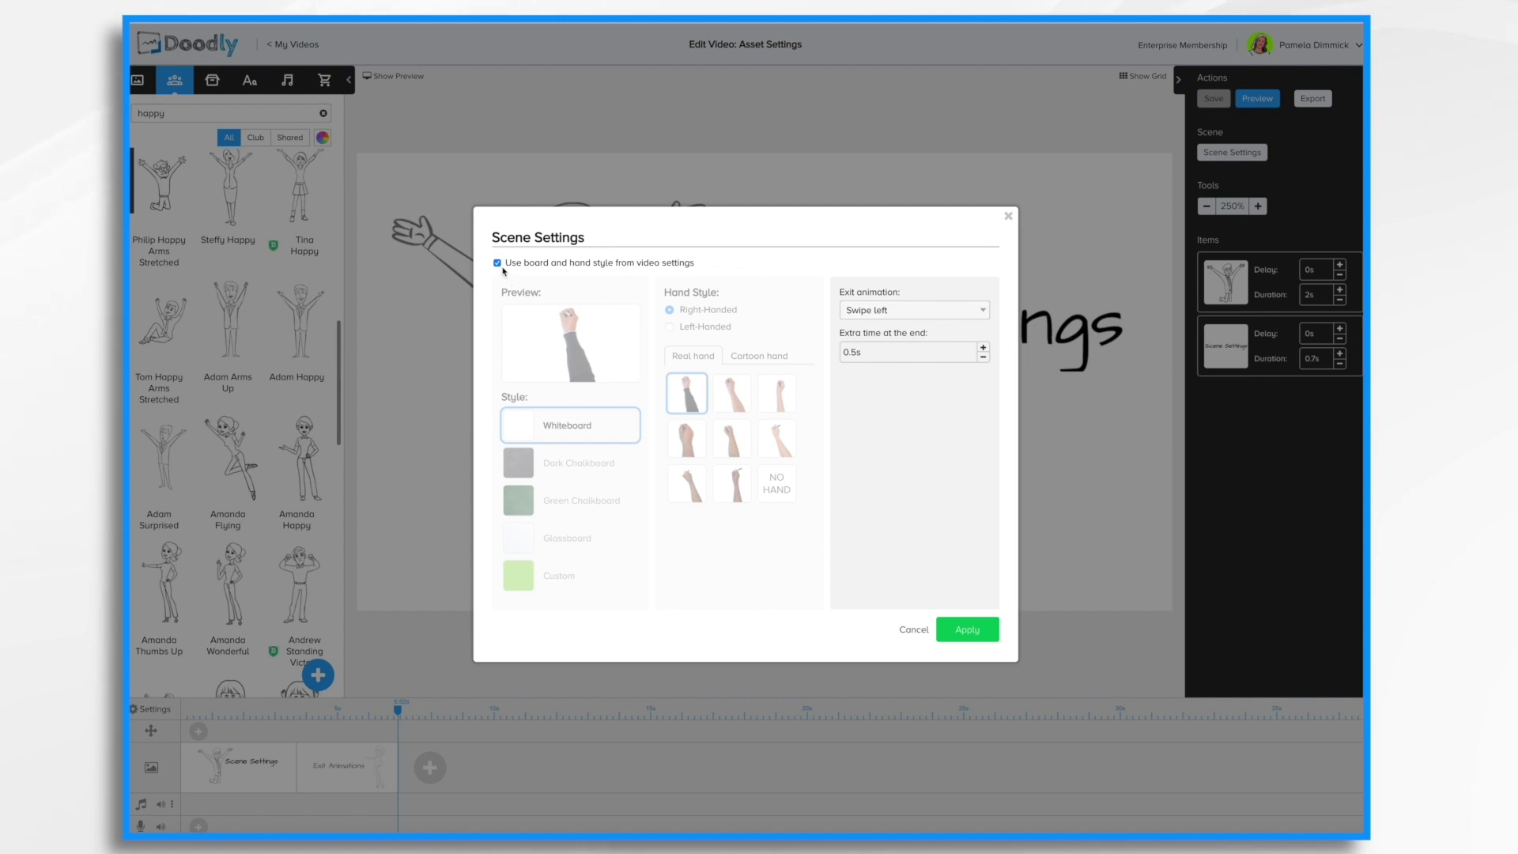
pyautogui.click(497, 263)
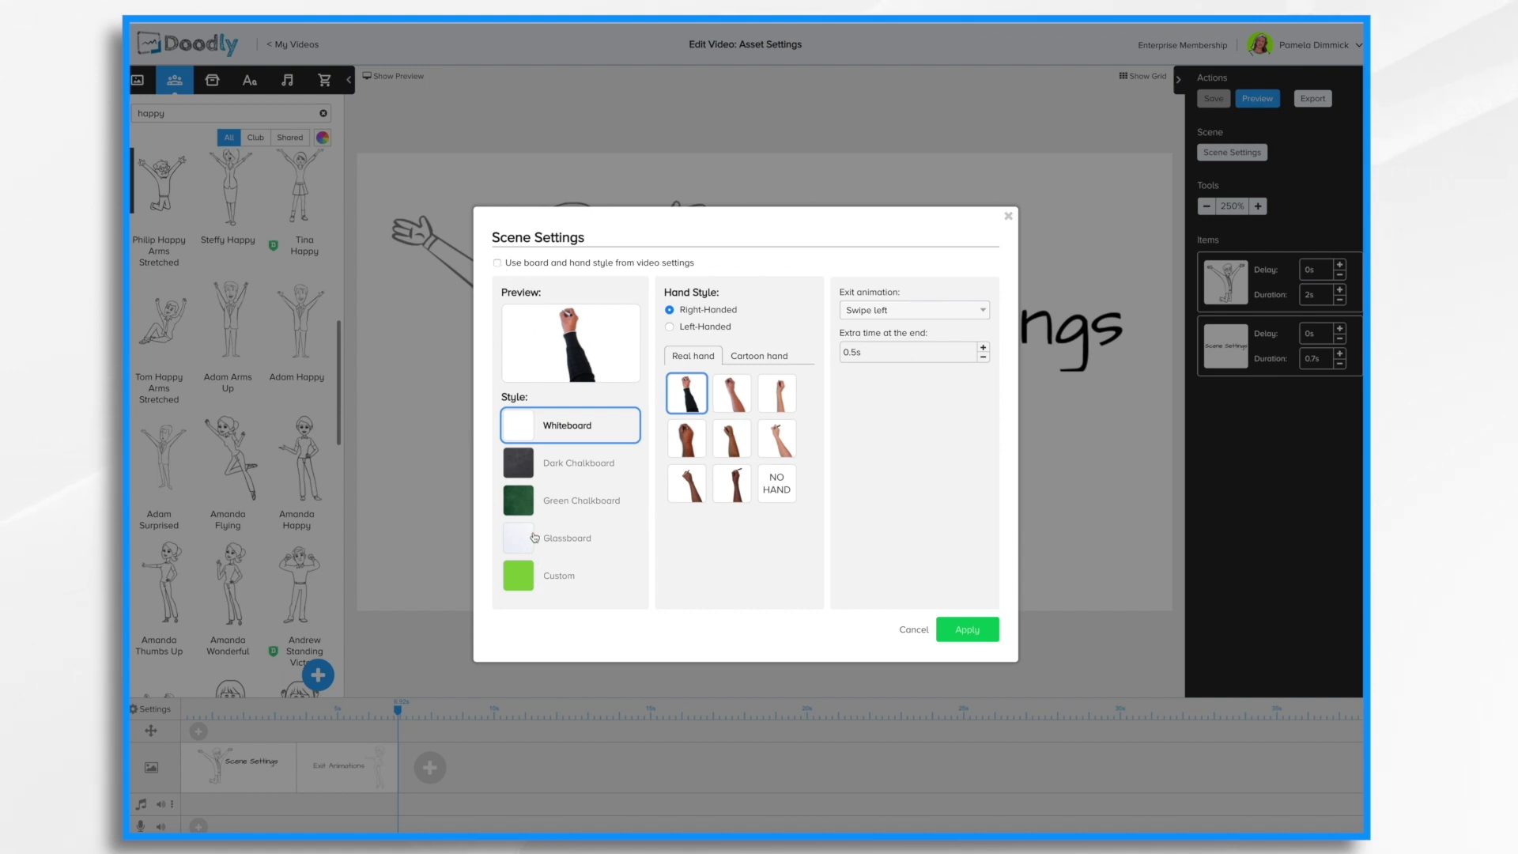
pyautogui.click(537, 531)
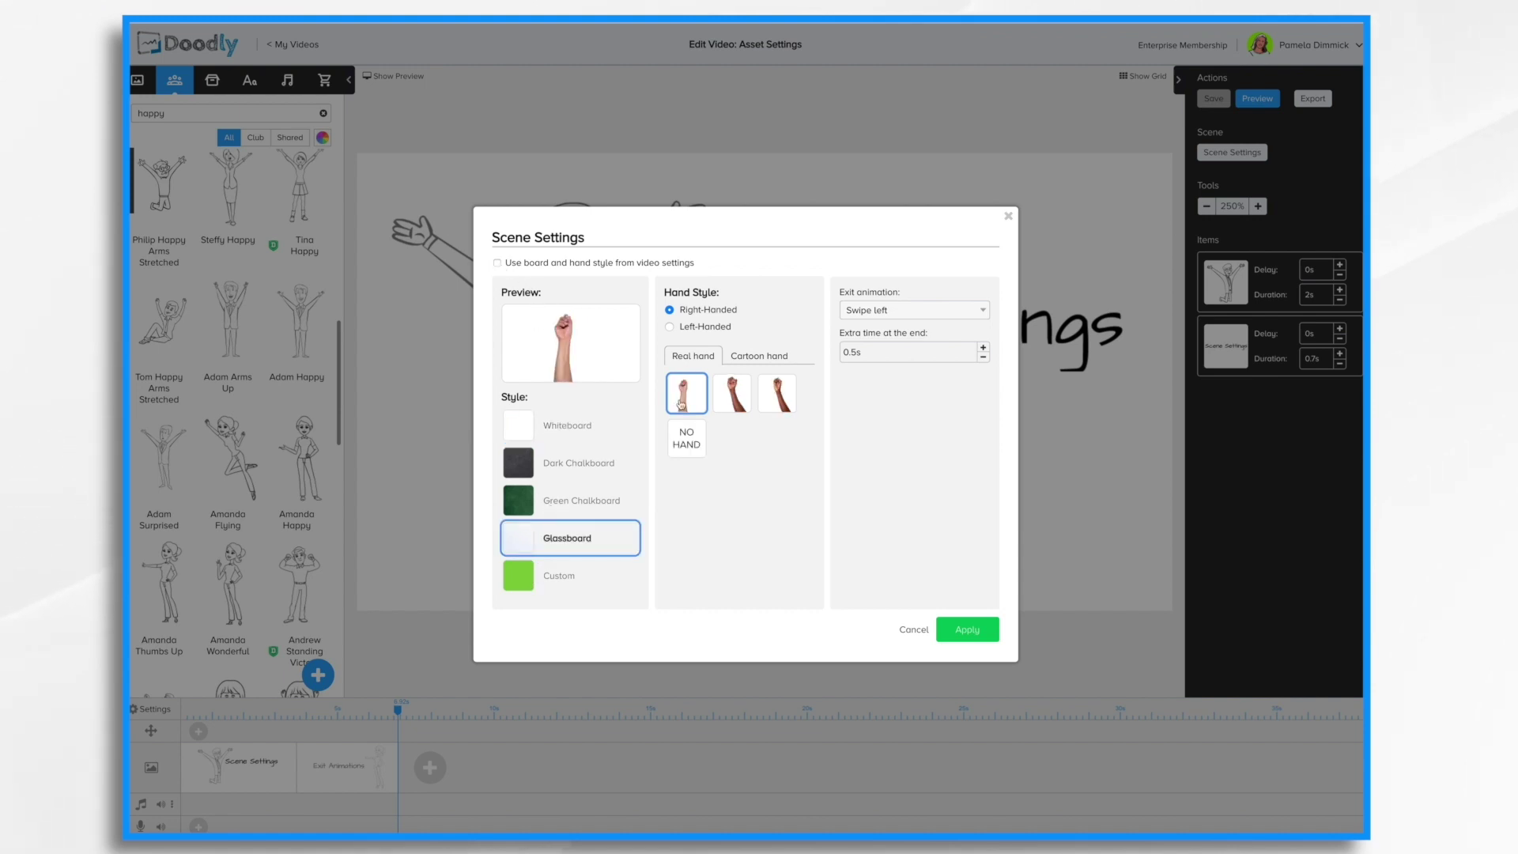
pyautogui.click(735, 403)
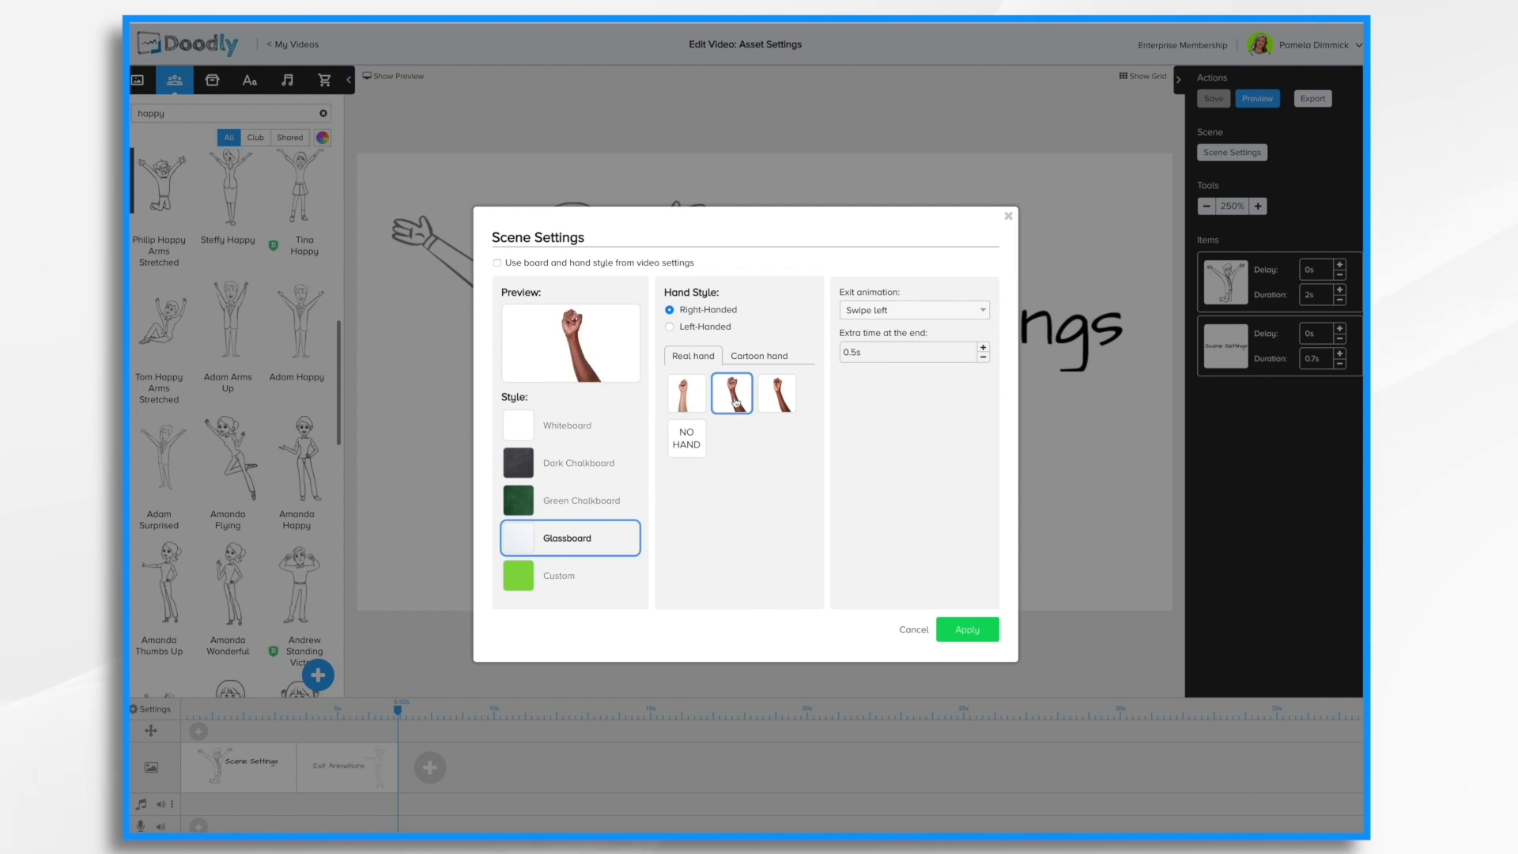
pyautogui.click(767, 358)
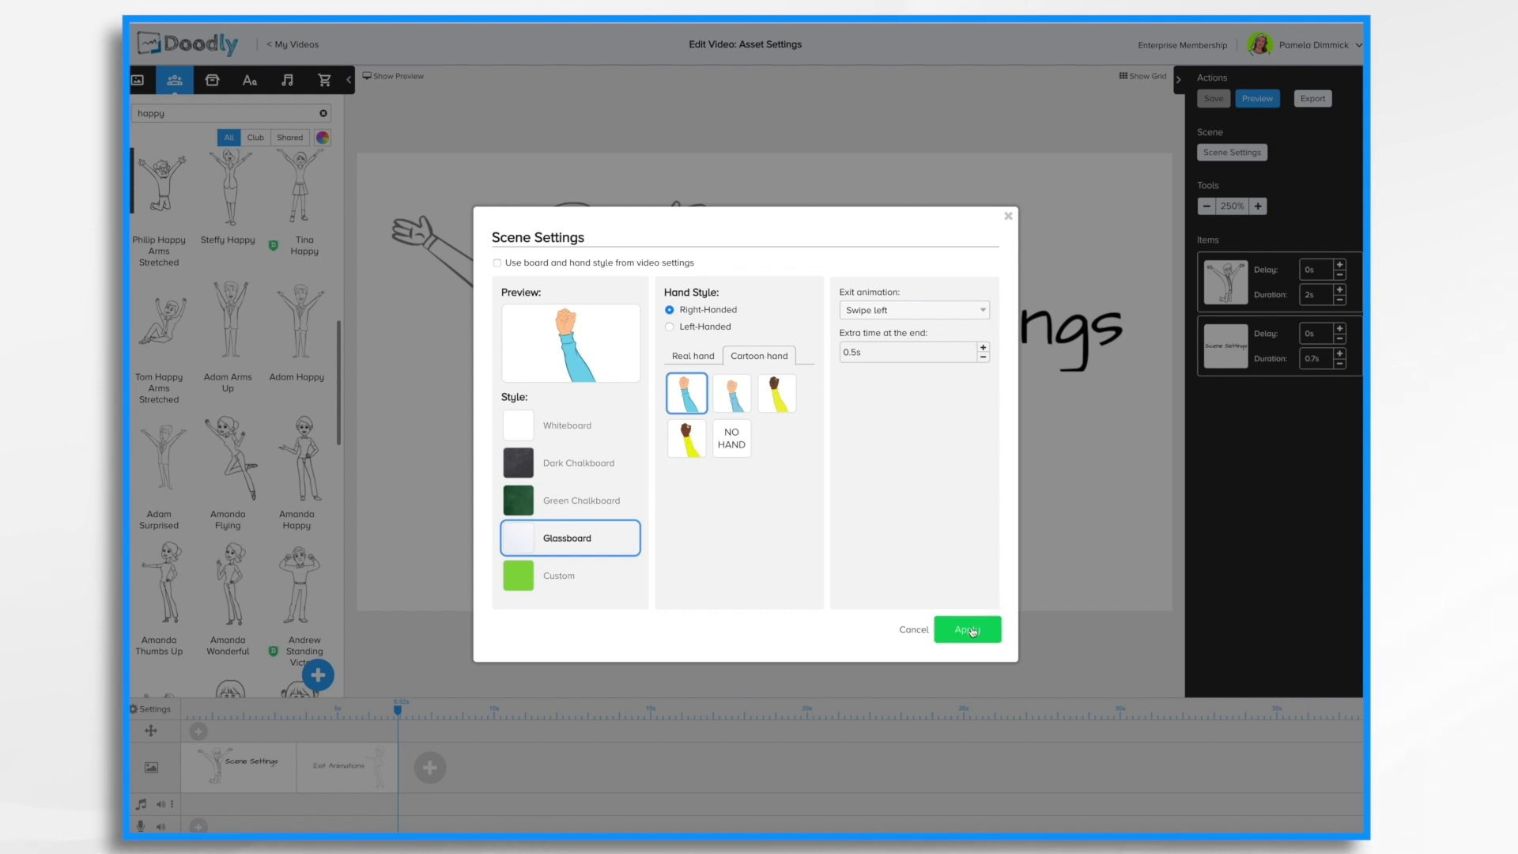
pyautogui.click(968, 629)
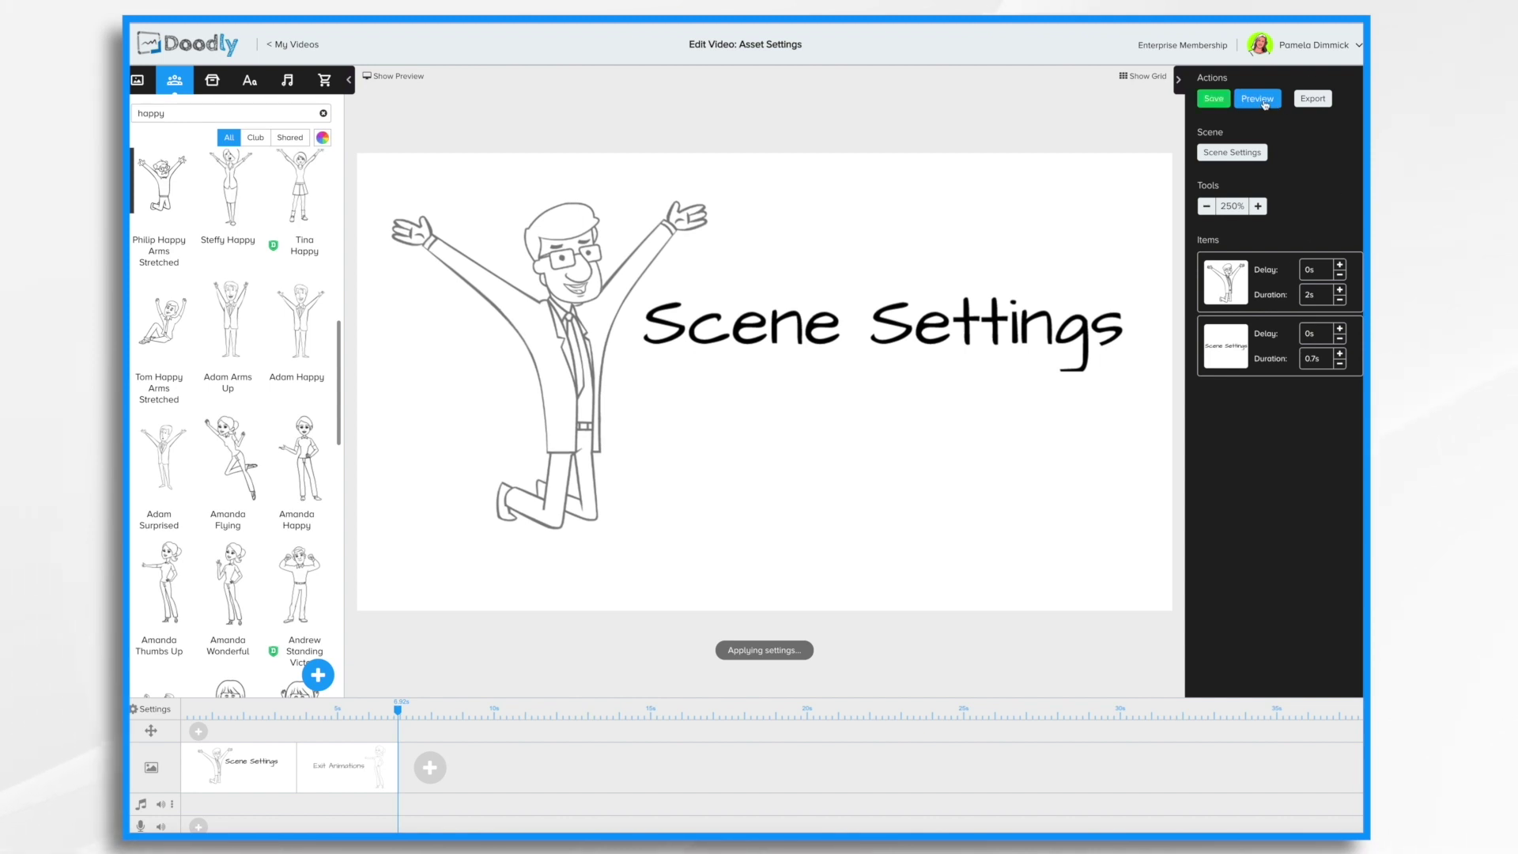
# Preview the video to watch the cartoon hand draw the scene.
pyautogui.click(1264, 101)
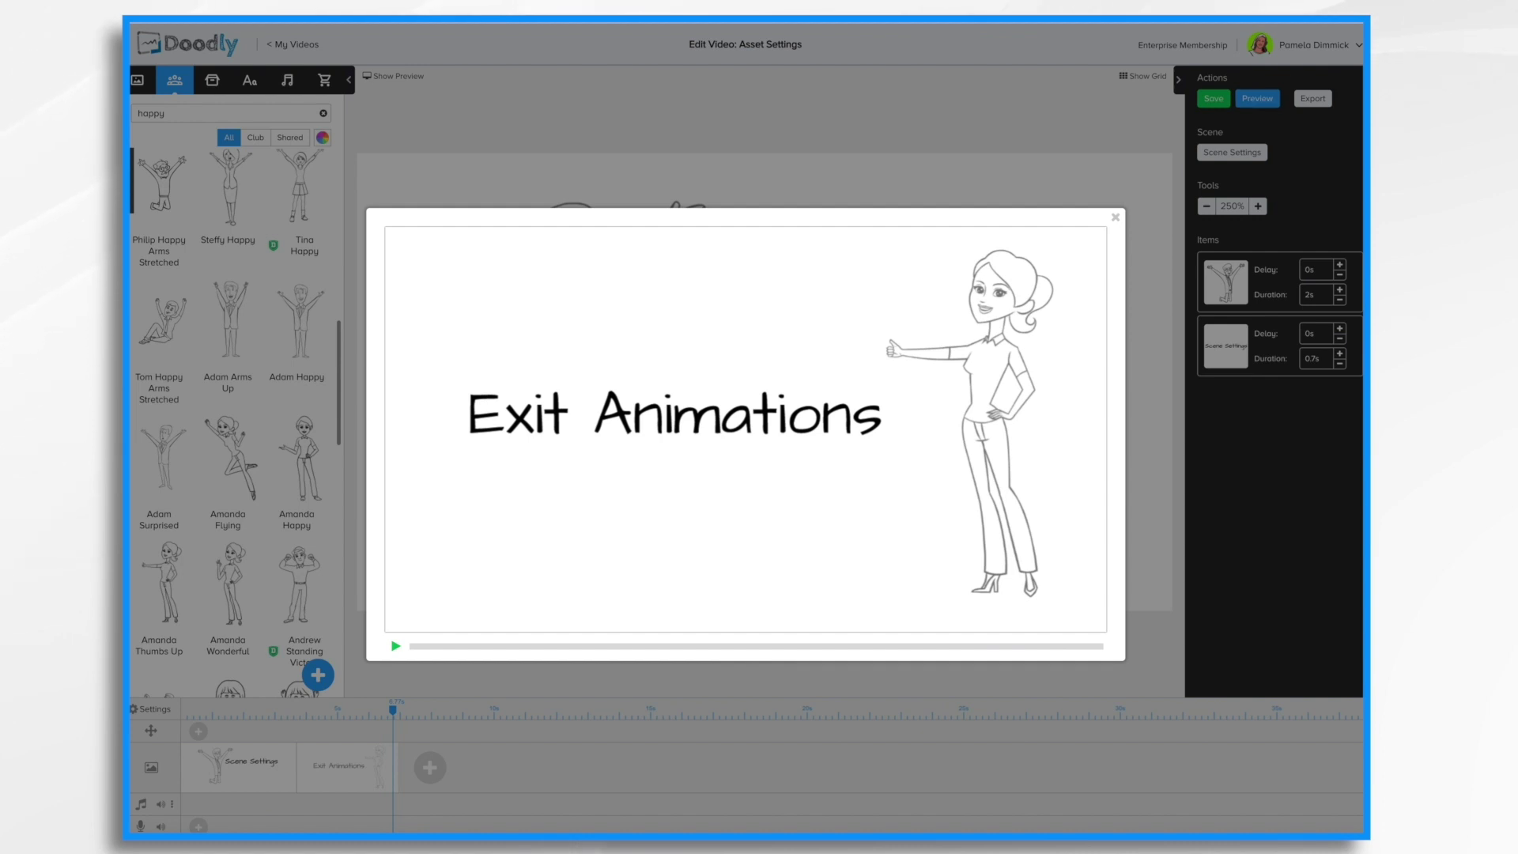
# Check Scene Settings without changing anything, then replay the video preview and close it.
pyautogui.click(1116, 217)
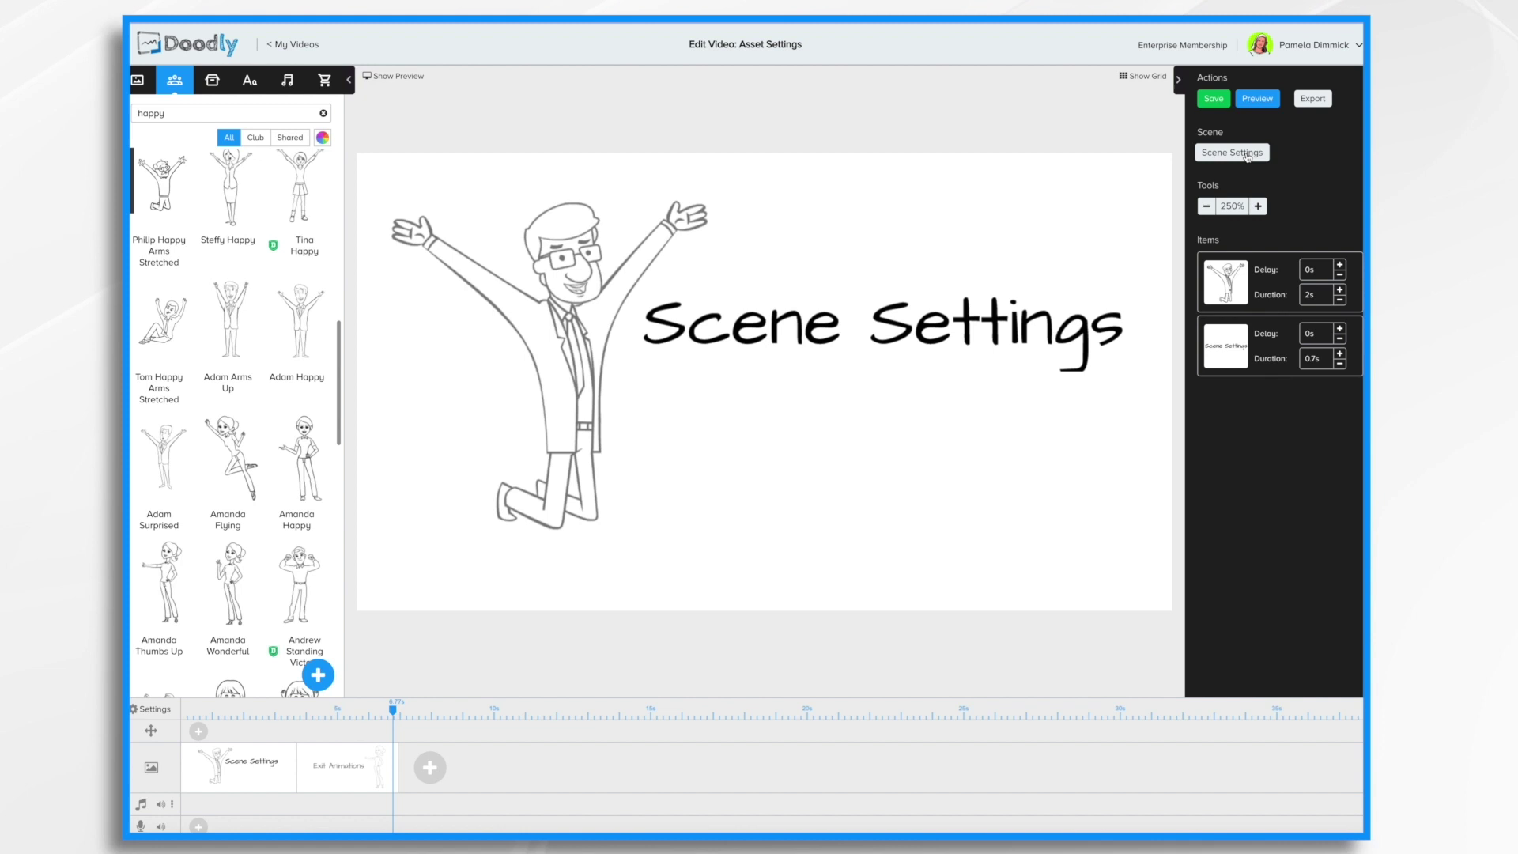
pyautogui.click(1248, 154)
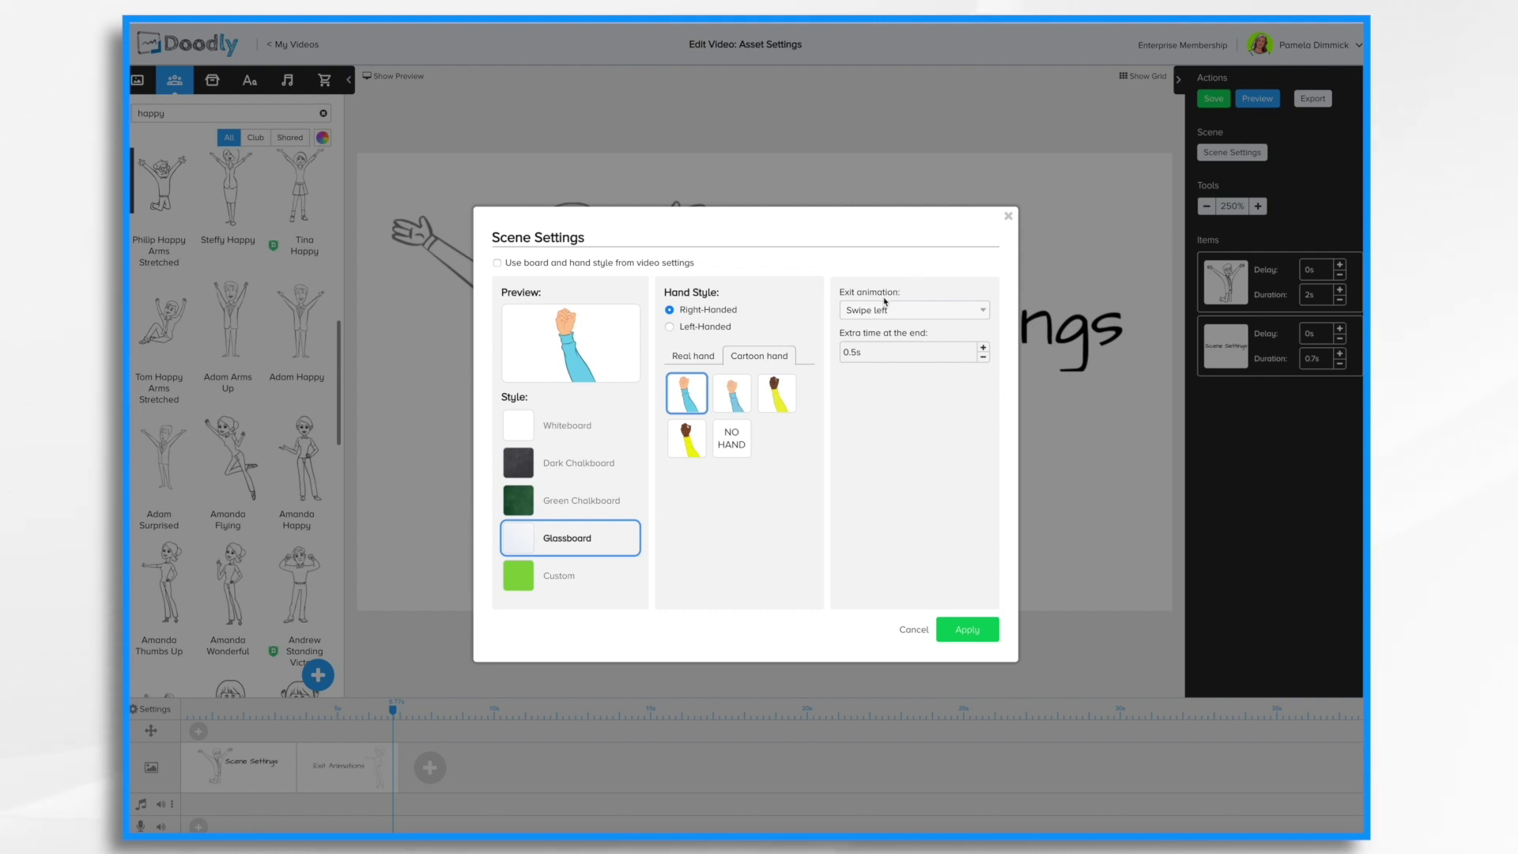
pyautogui.click(1008, 216)
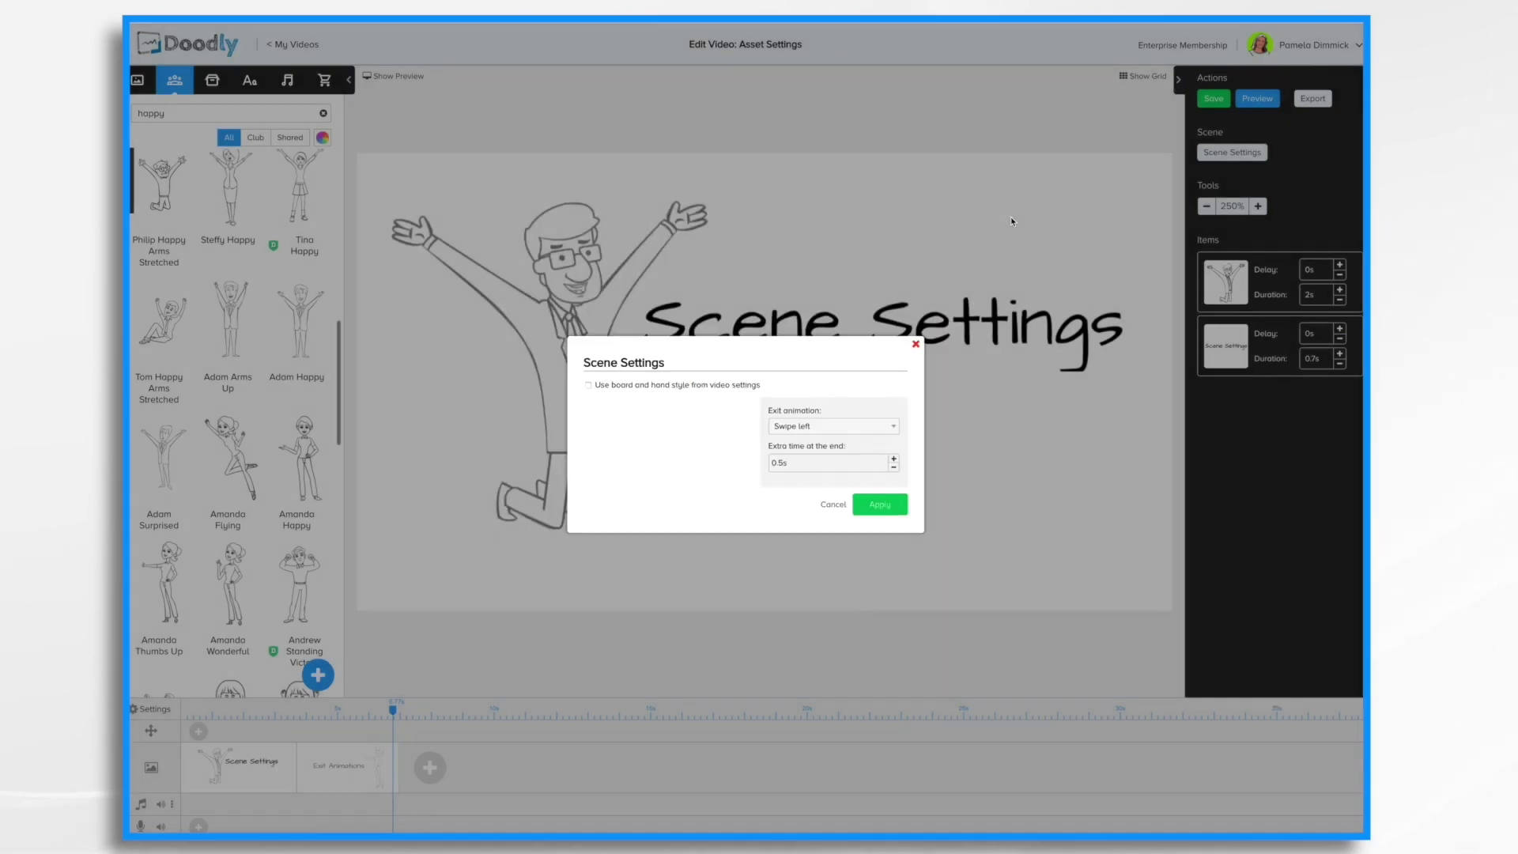
pyautogui.click(1253, 101)
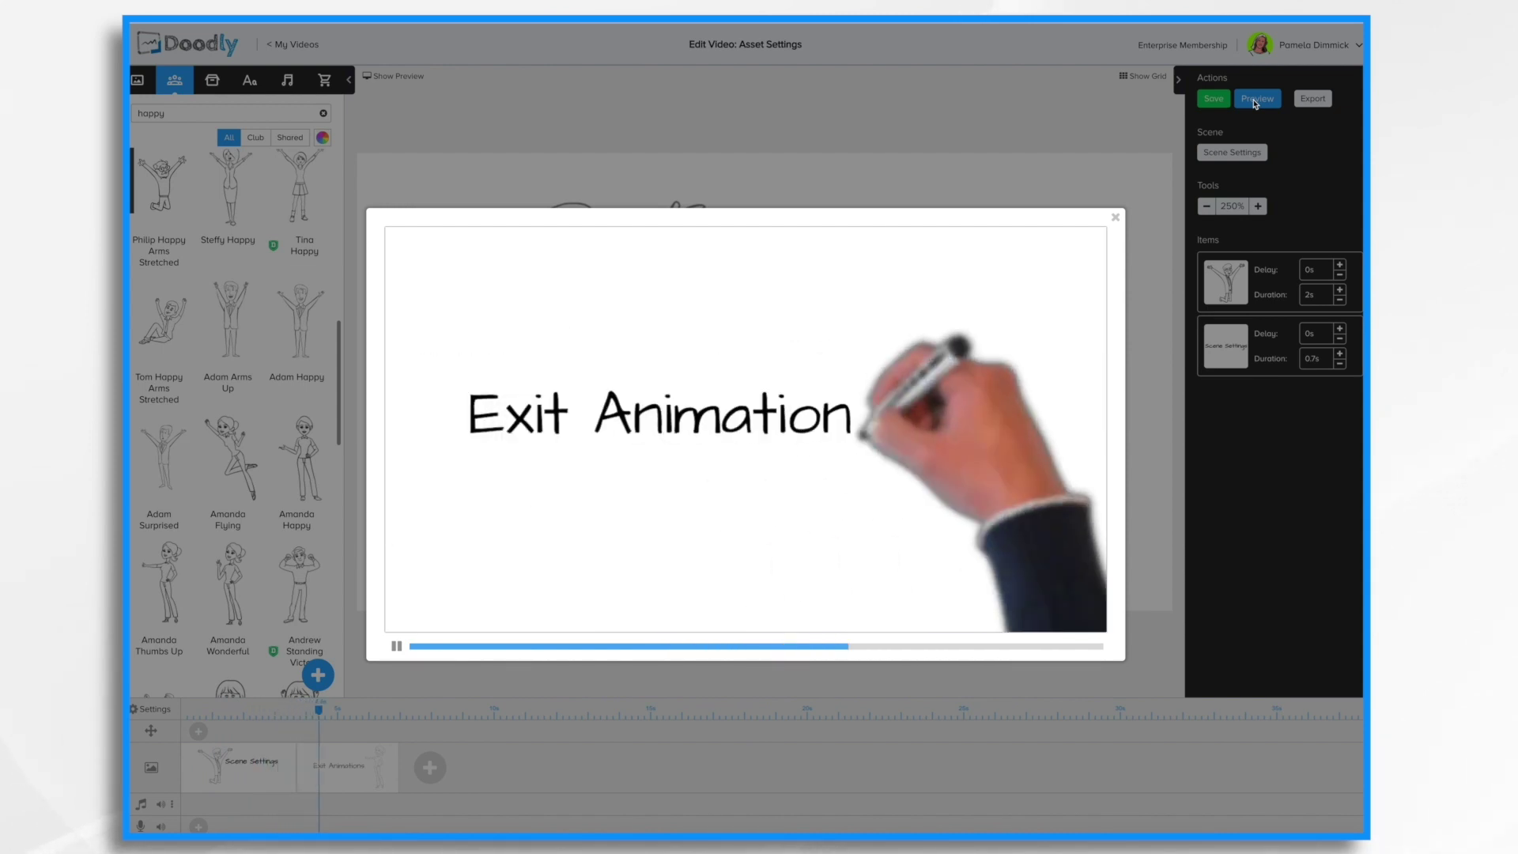
pyautogui.click(1114, 218)
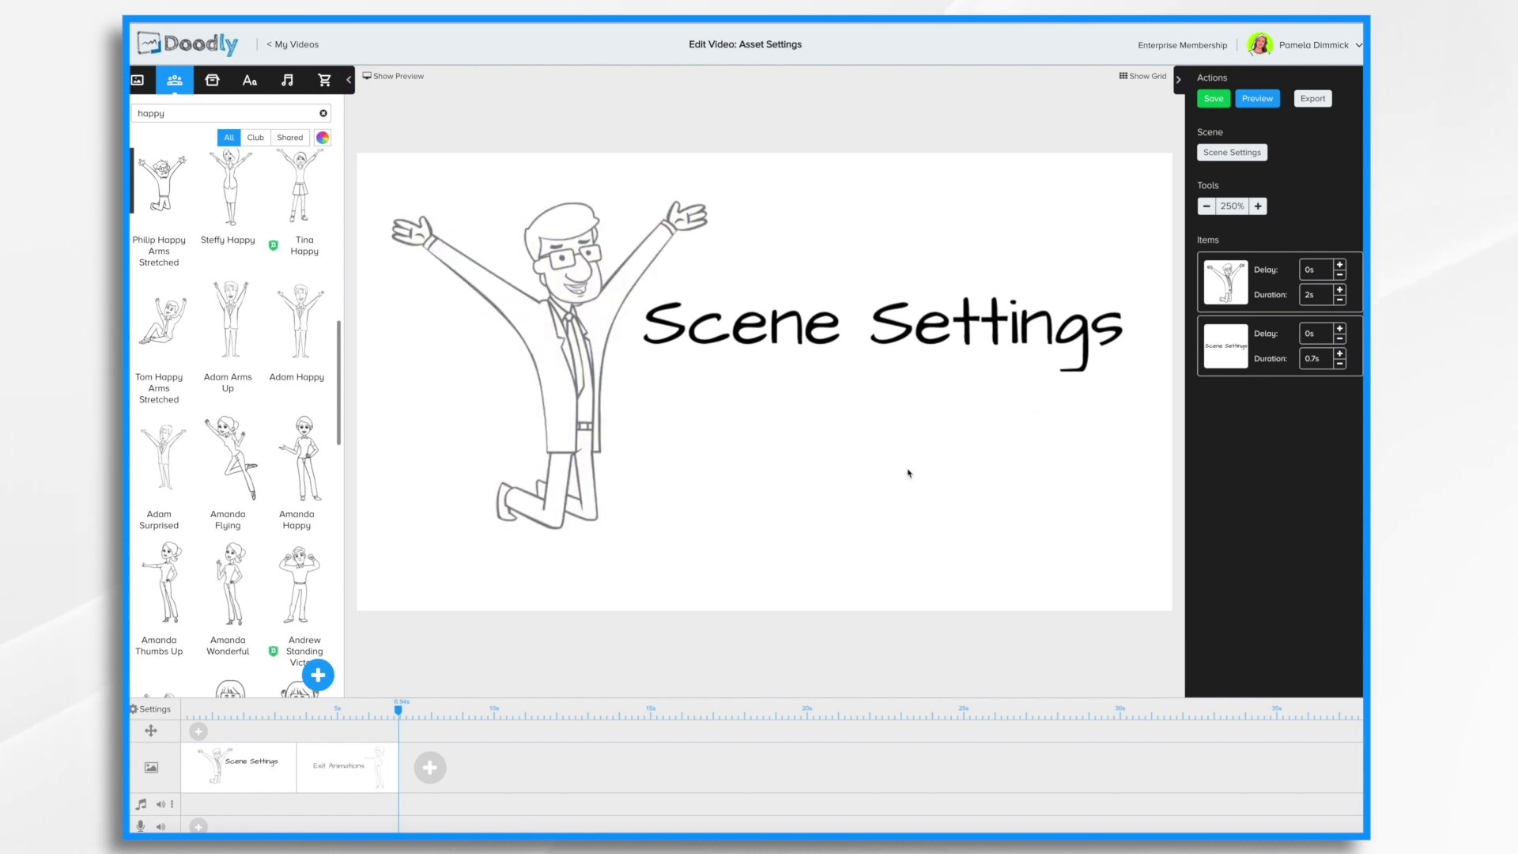
# Set the scene's exit animation to Swipe up and preview it.
pyautogui.click(1248, 154)
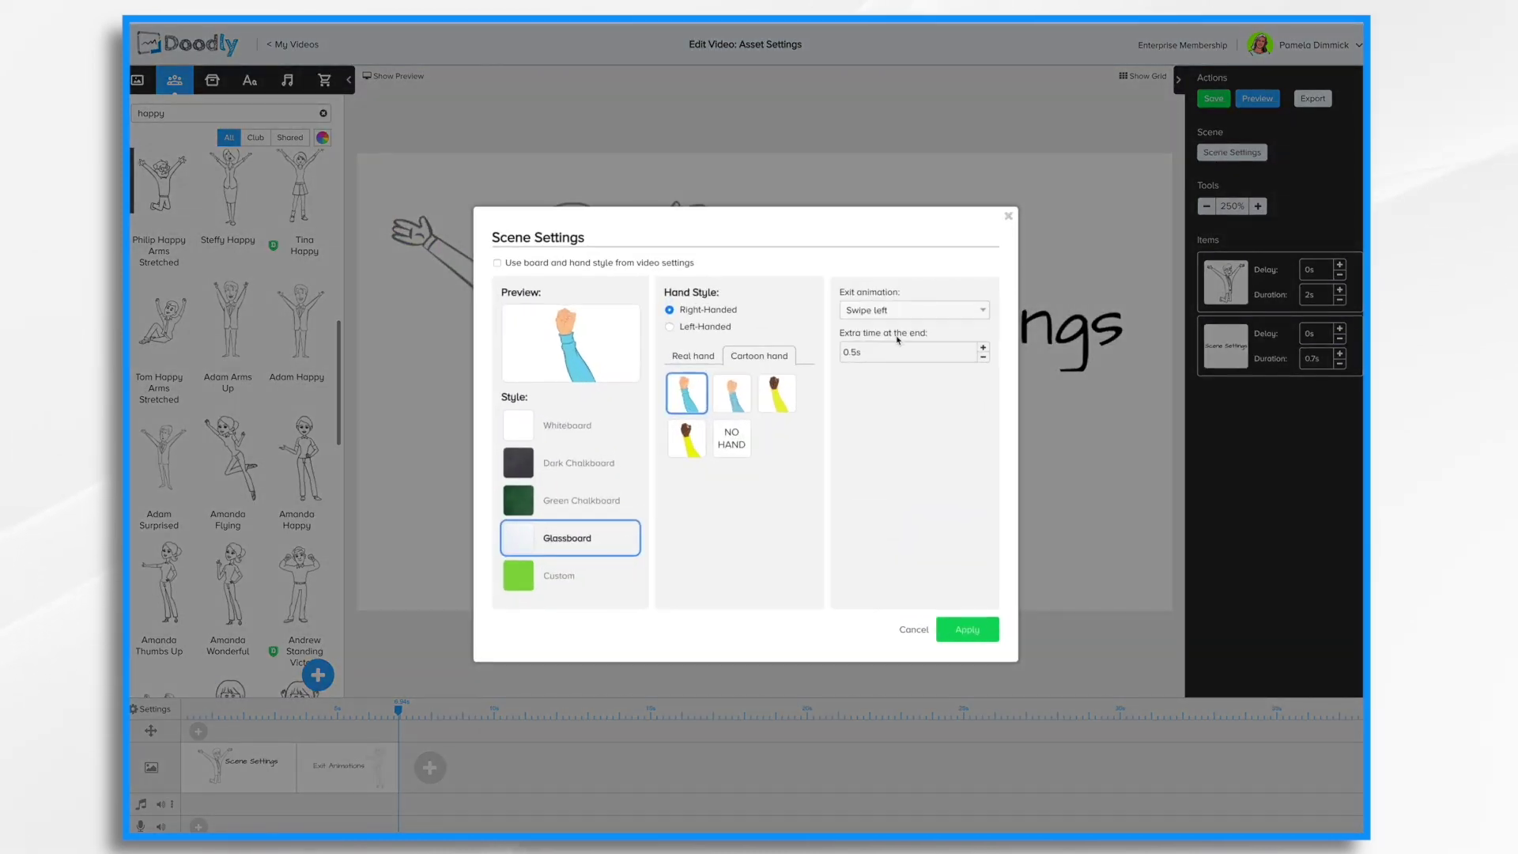
pyautogui.click(976, 314)
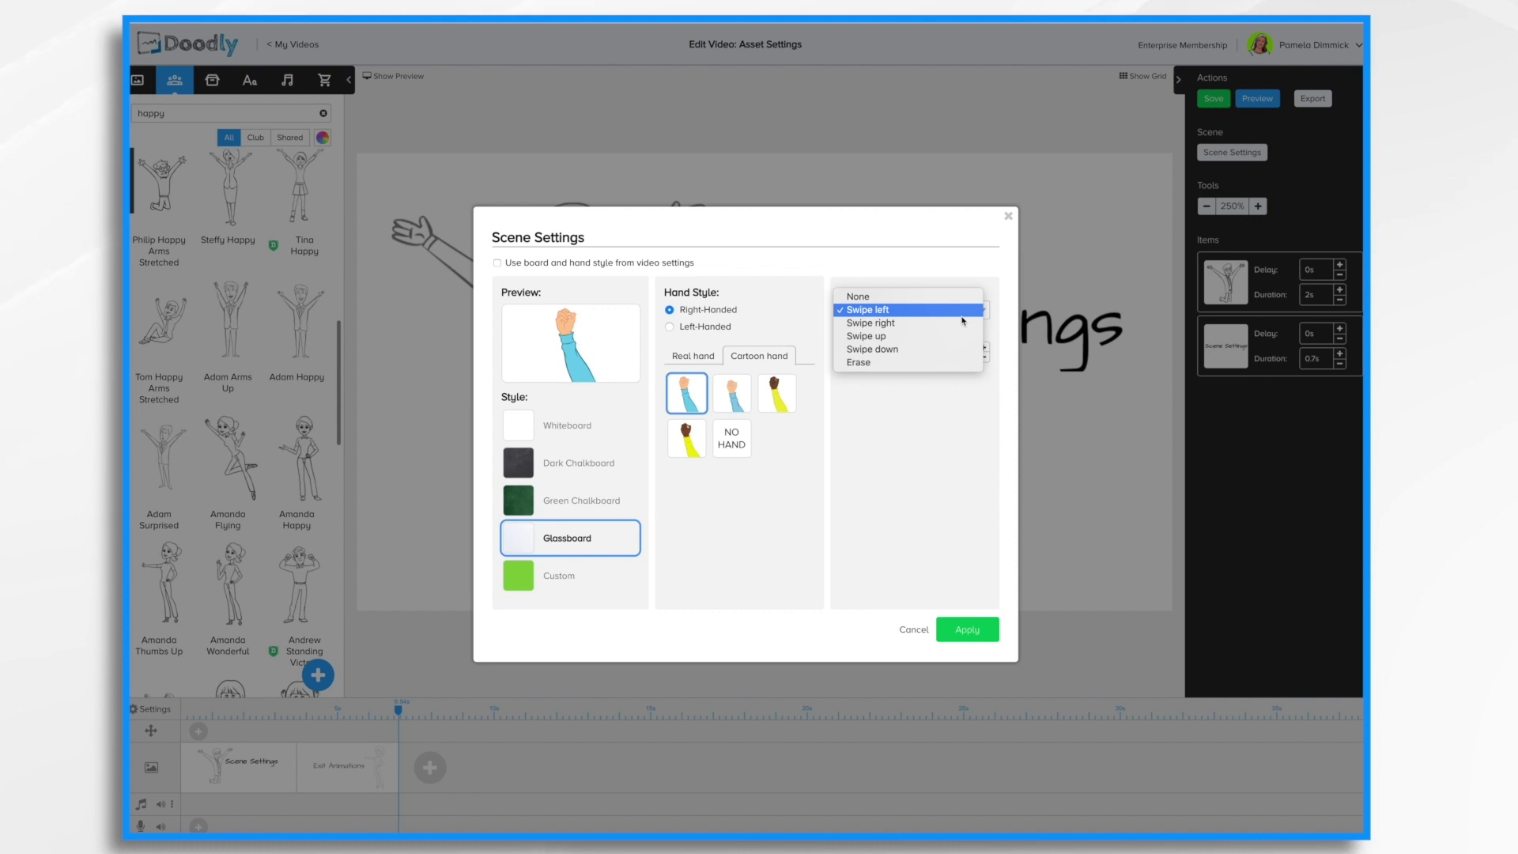
pyautogui.click(892, 336)
pyautogui.click(969, 629)
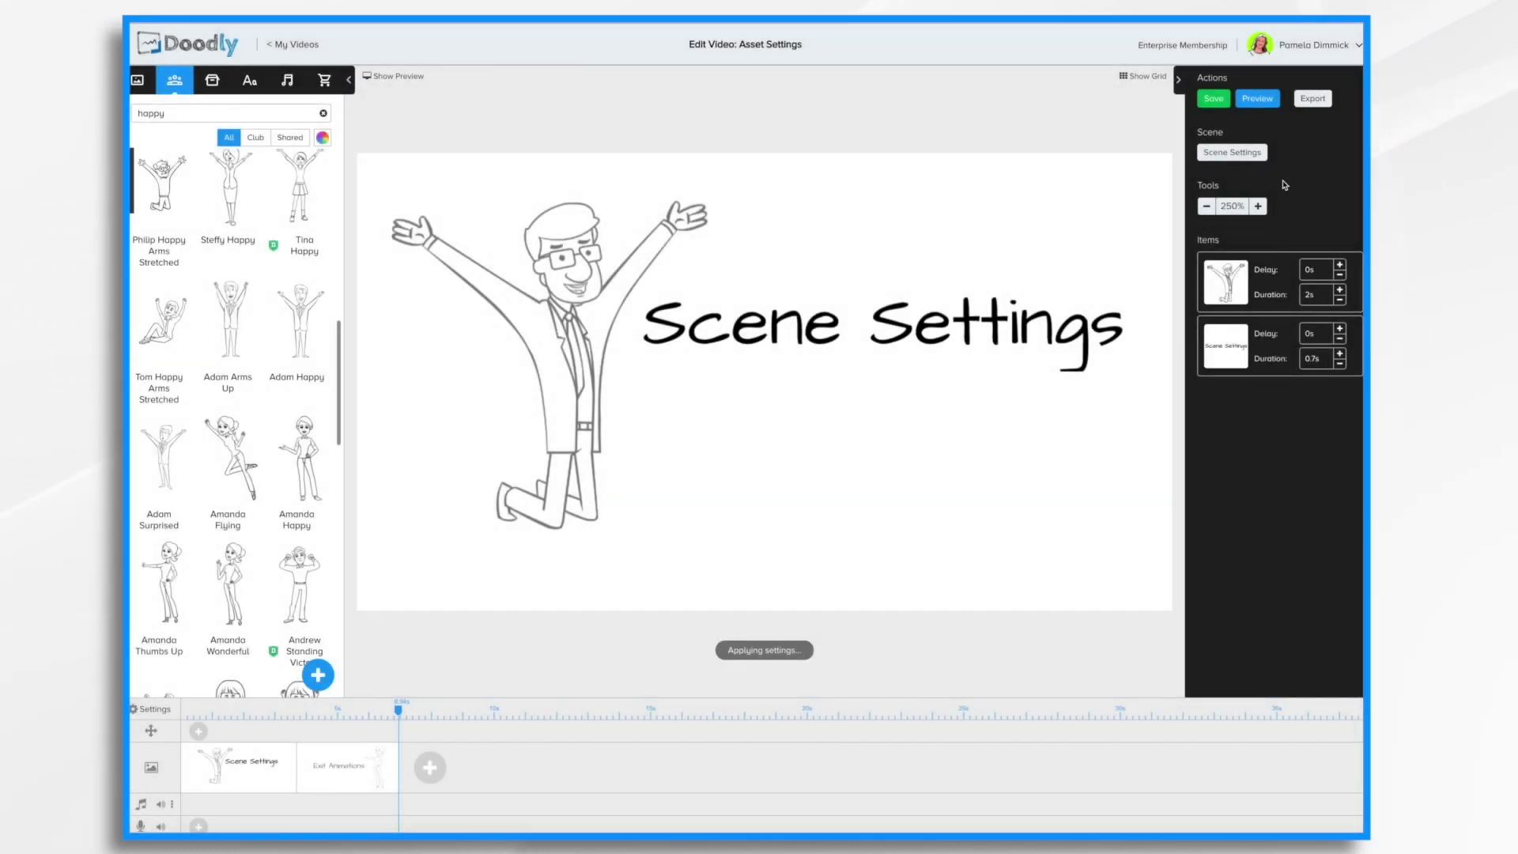
pyautogui.click(1258, 99)
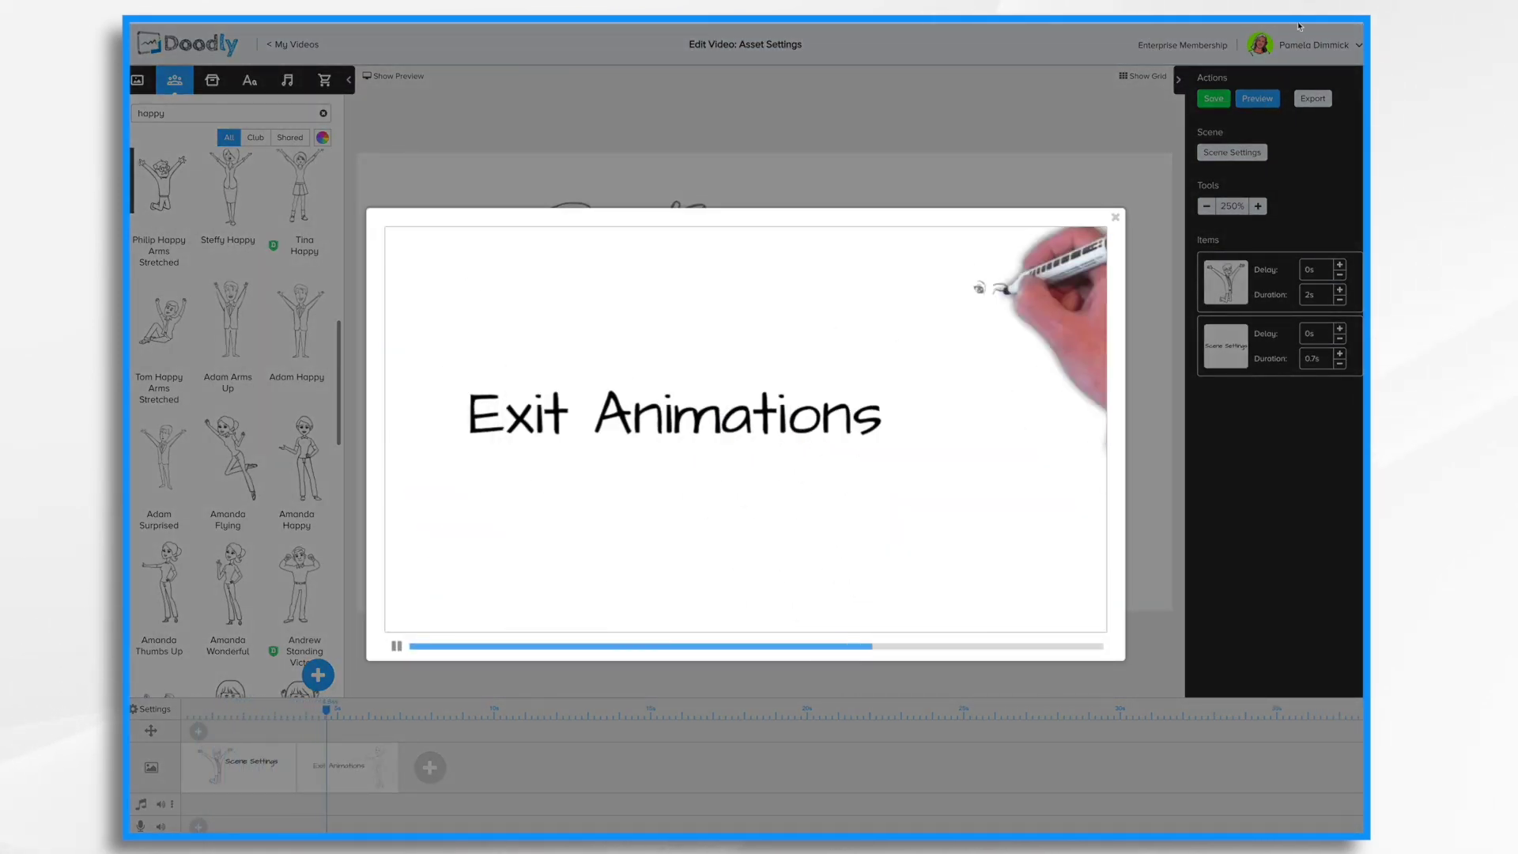
# Change the scene's exit animation to Erase and preview it.
pyautogui.click(1116, 216)
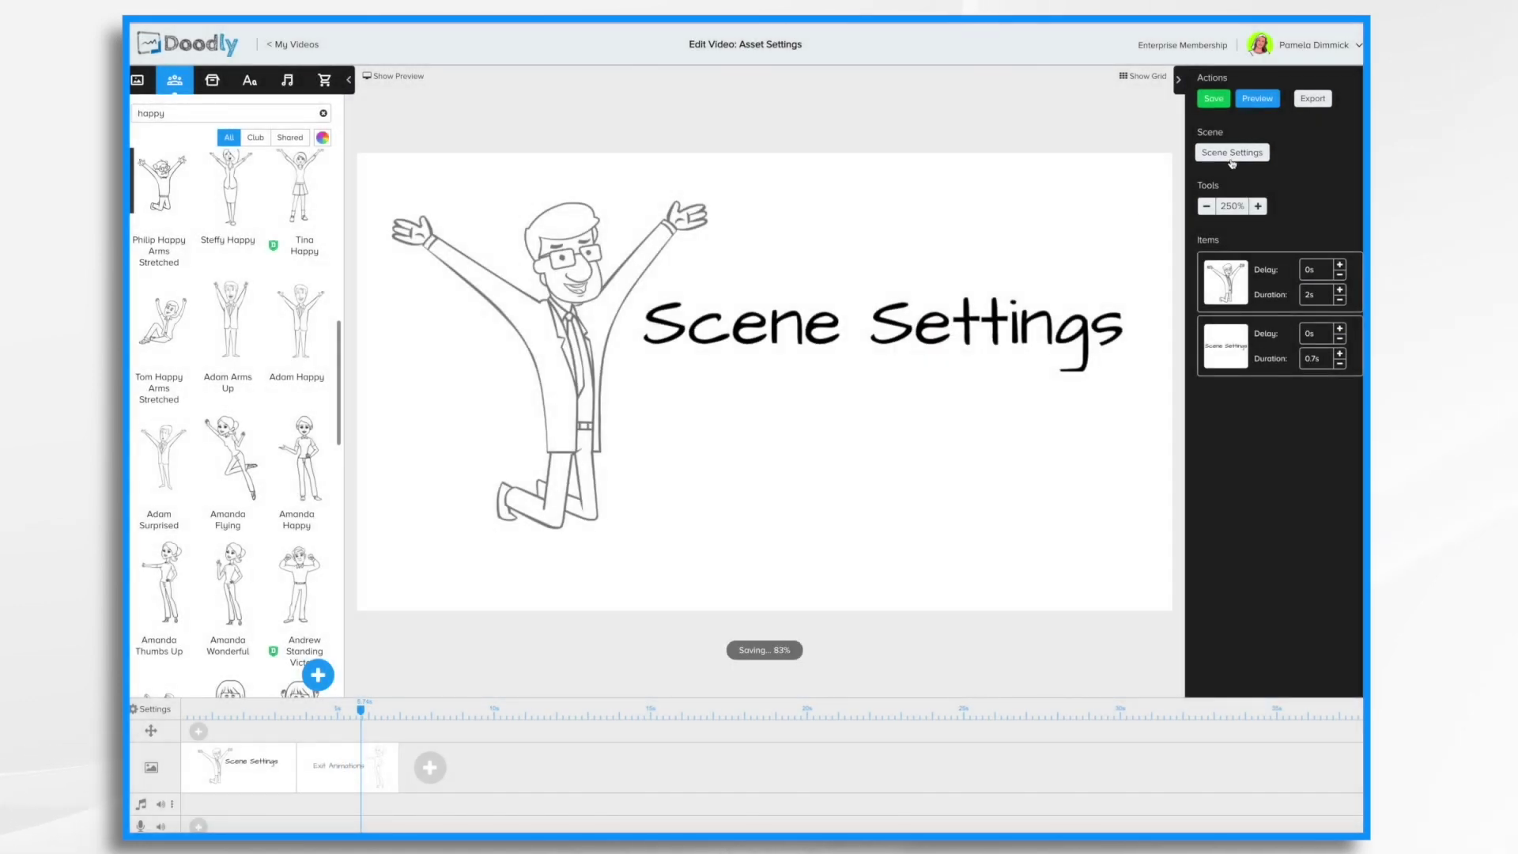
pyautogui.click(1236, 155)
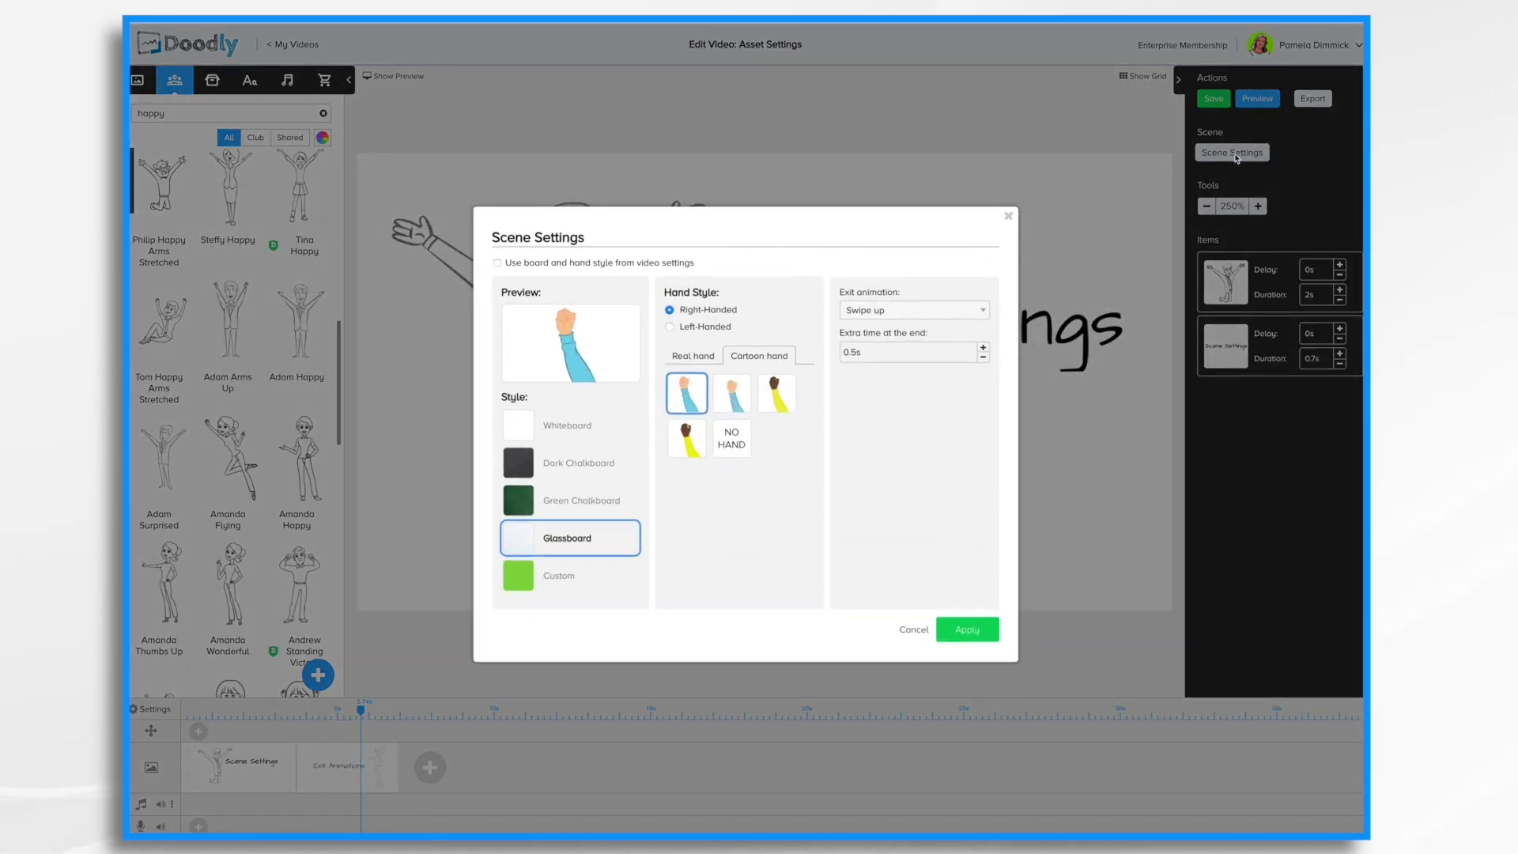
pyautogui.click(932, 313)
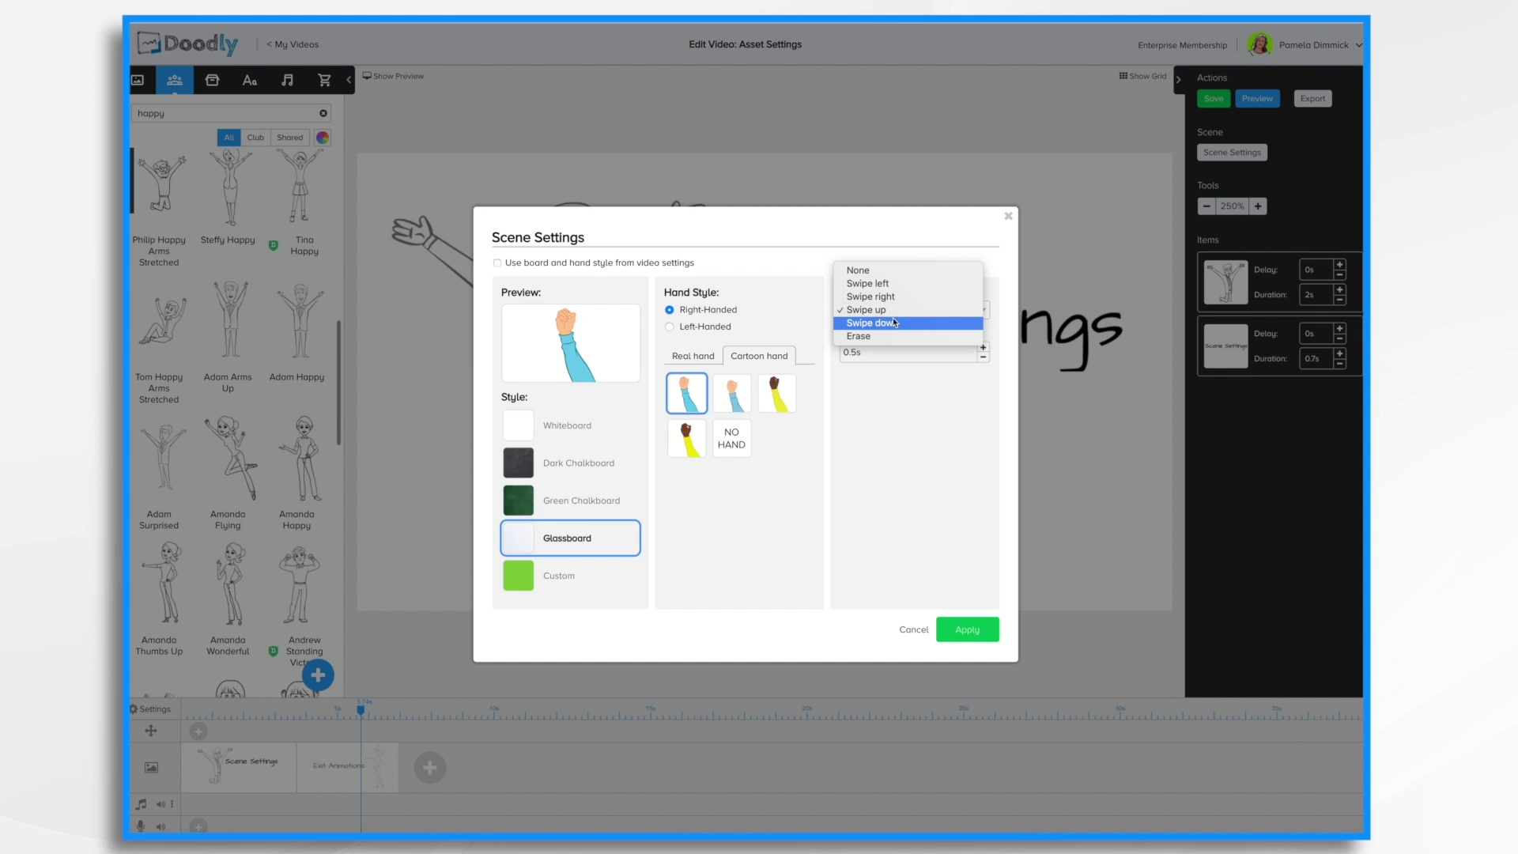
pyautogui.click(871, 338)
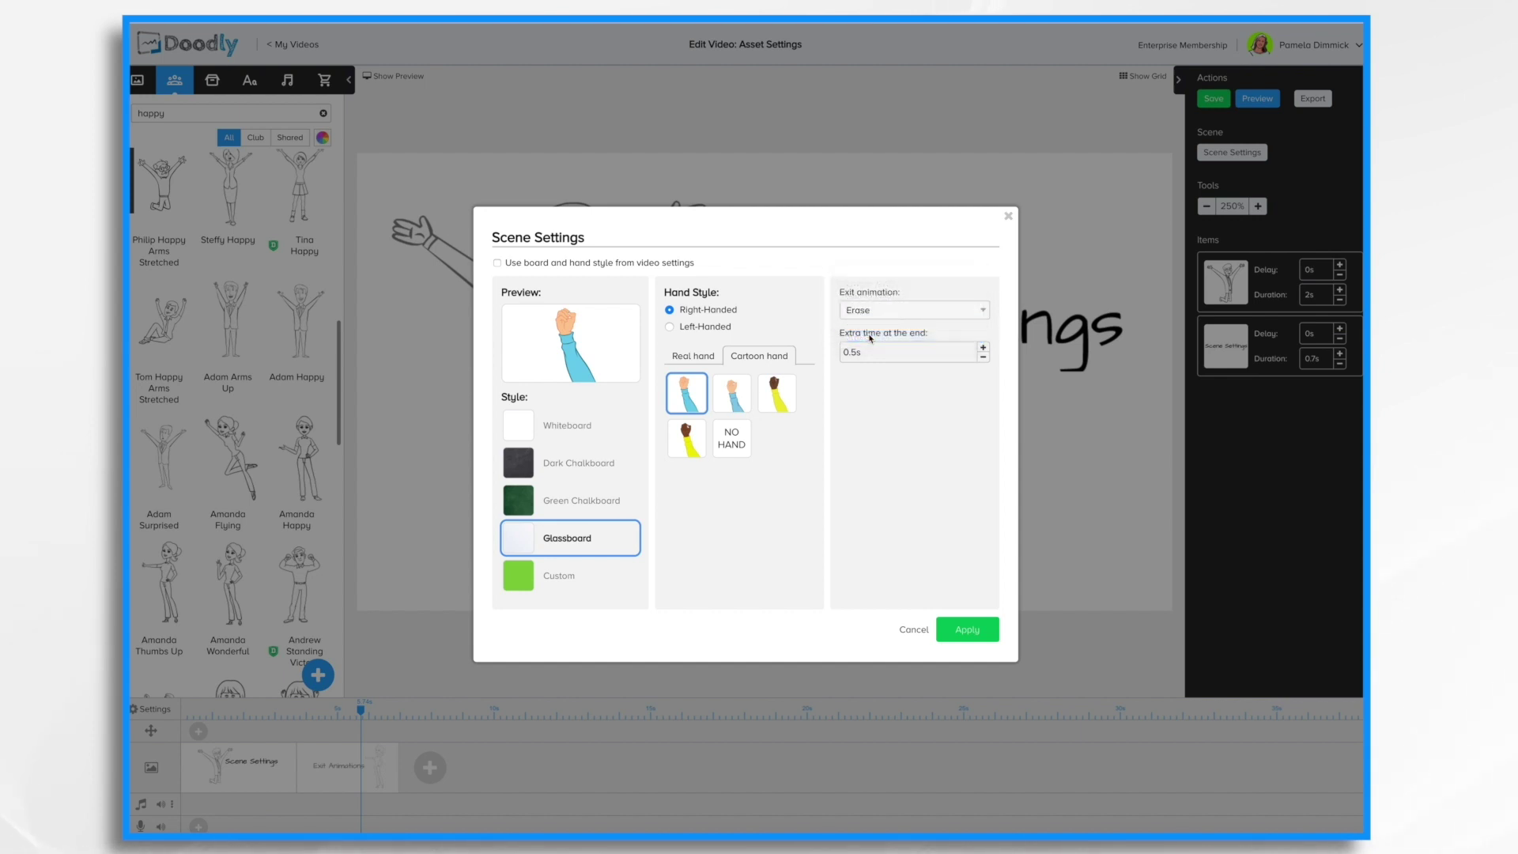
pyautogui.click(967, 630)
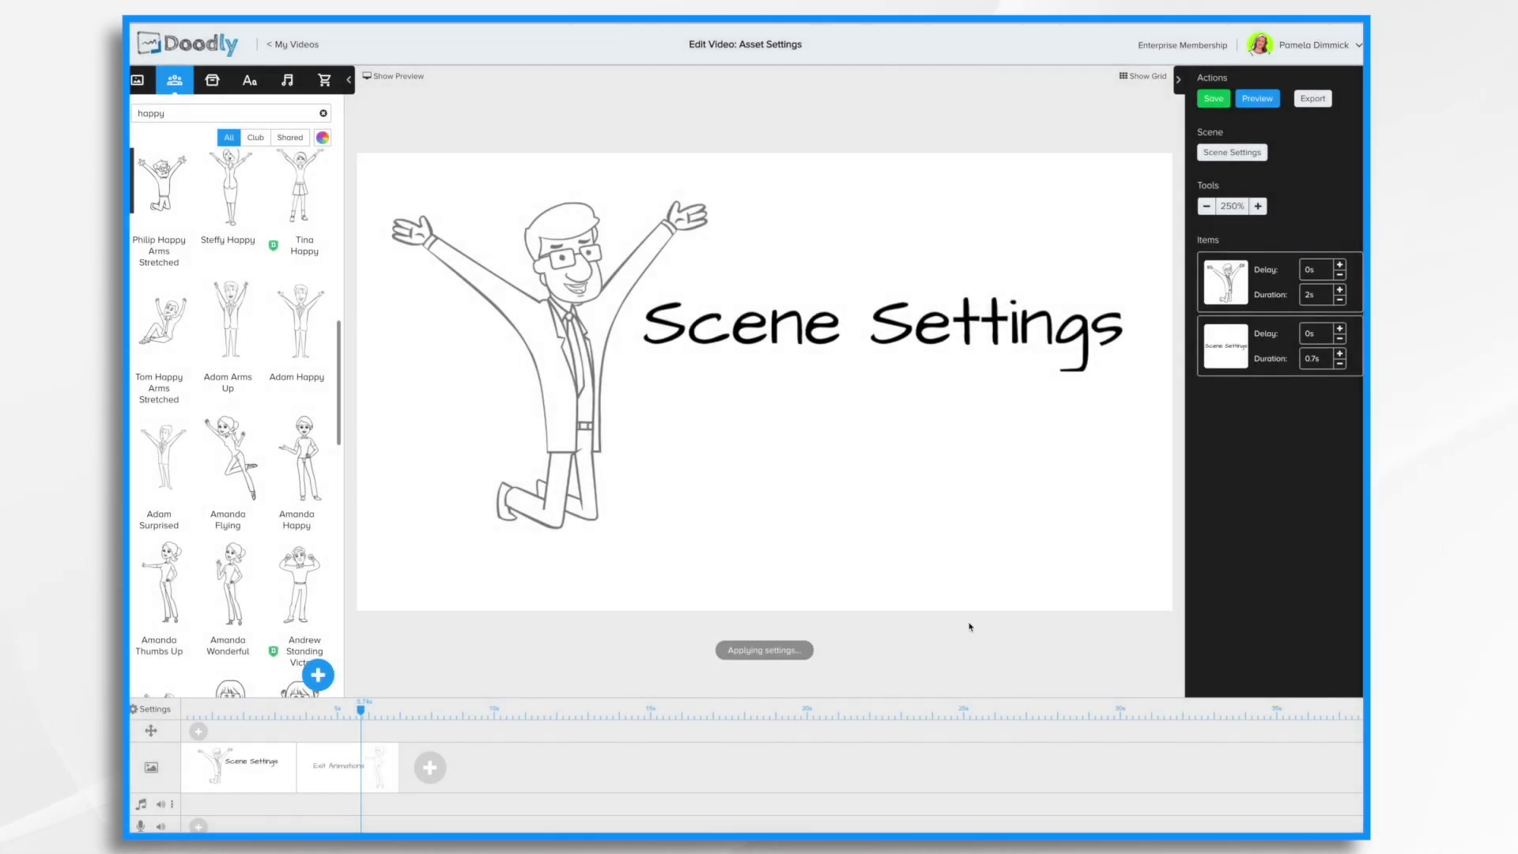
pyautogui.click(1263, 100)
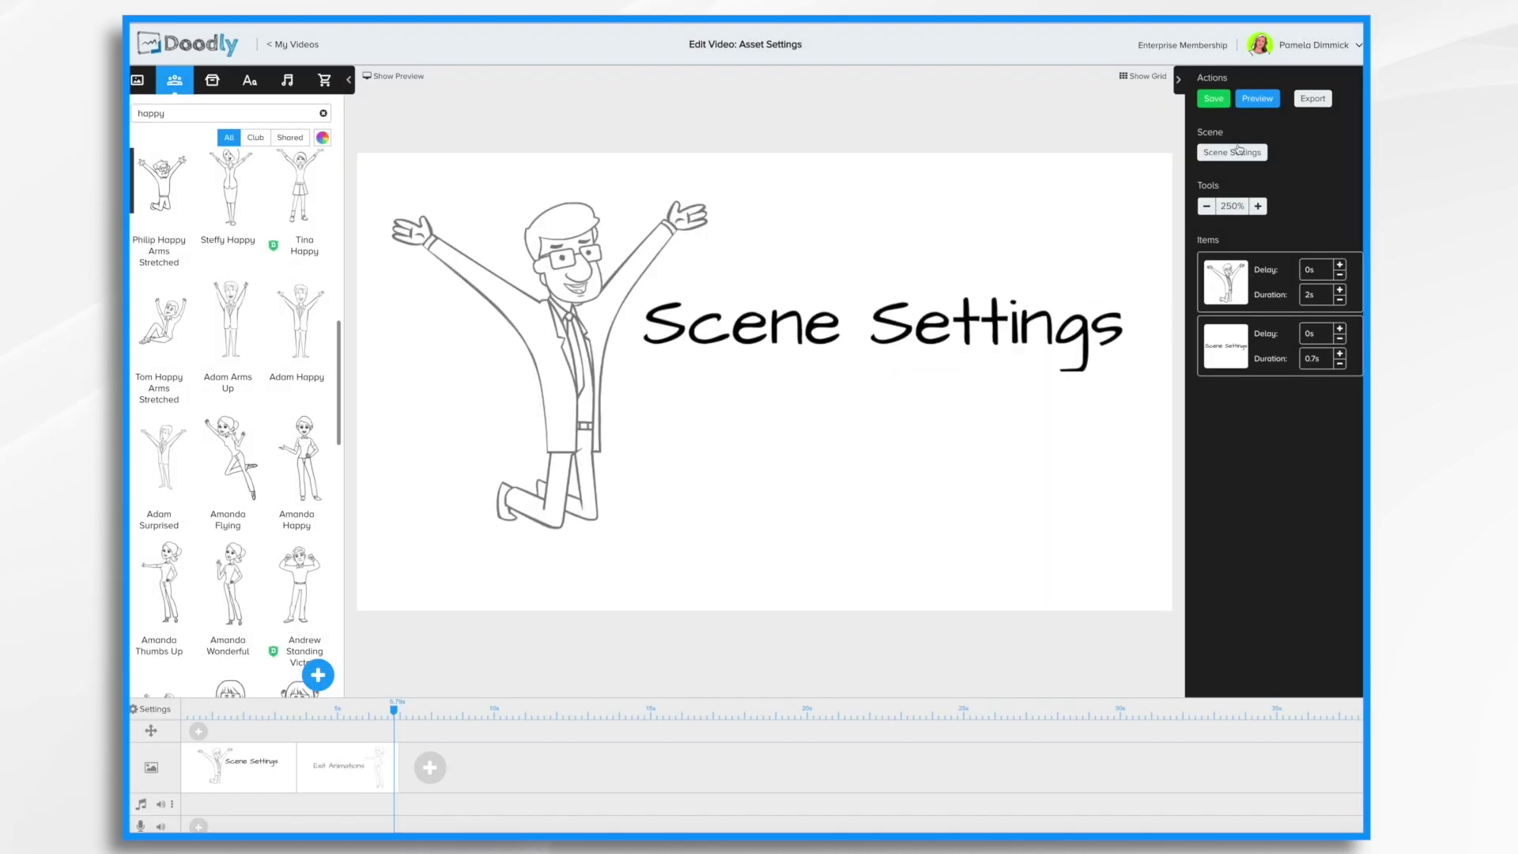
# Set the scene's exit animation to None and preview the scene again.
pyautogui.click(1238, 154)
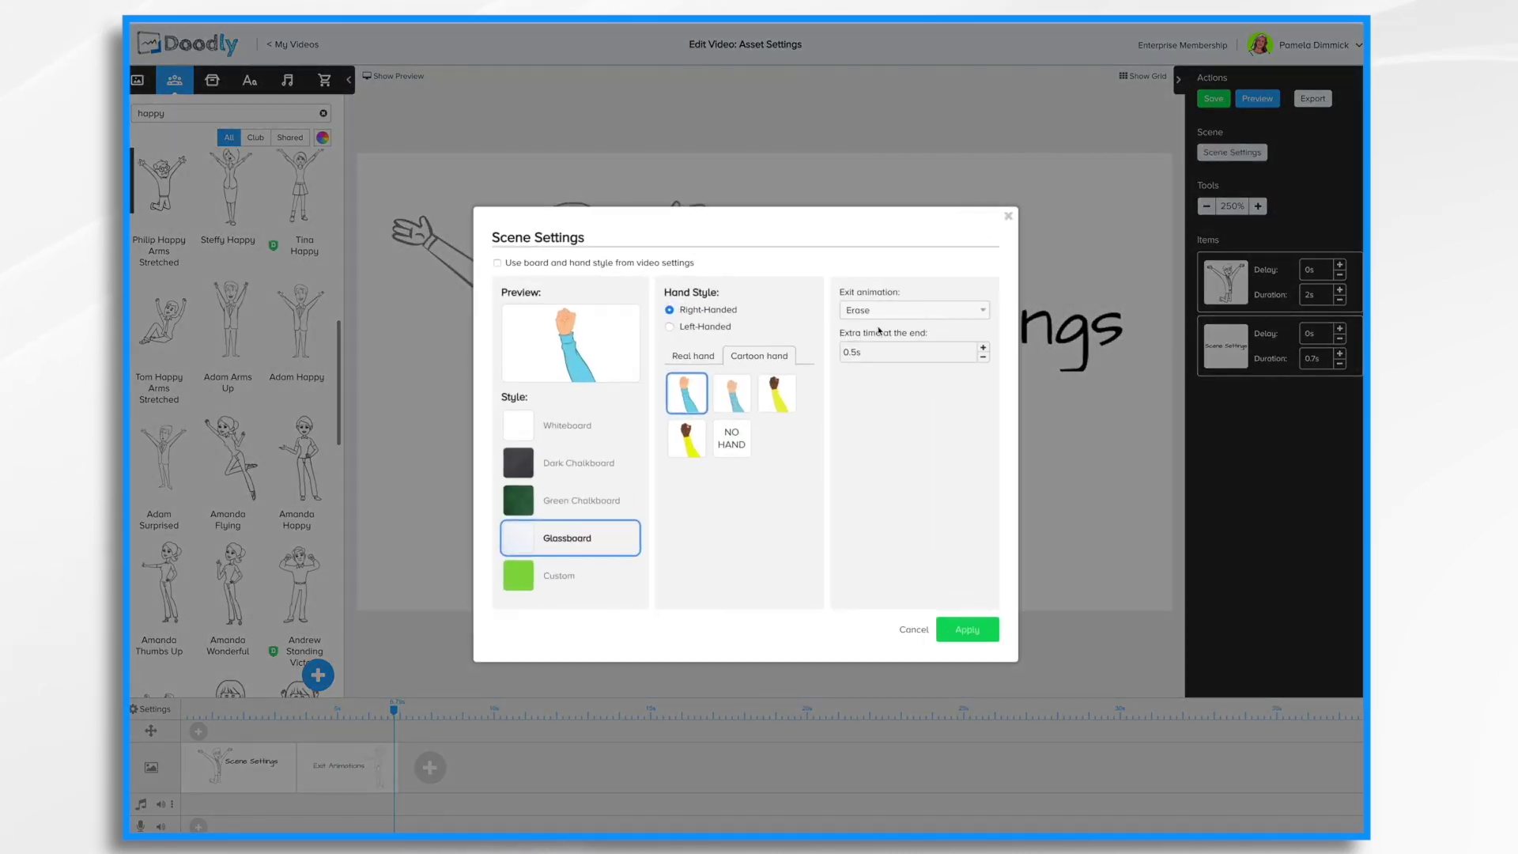
pyautogui.click(882, 314)
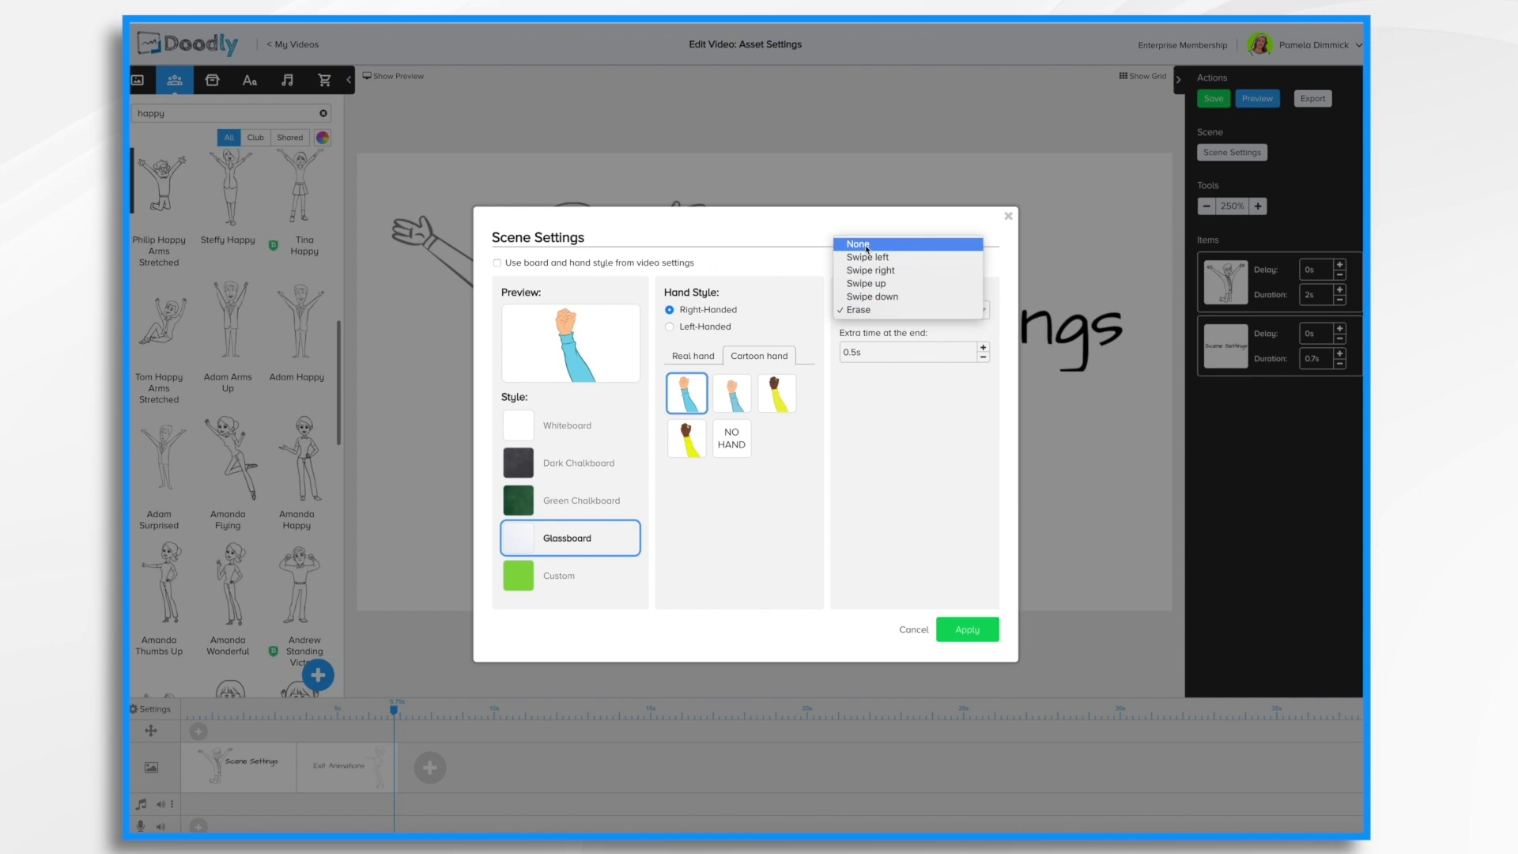
pyautogui.click(867, 245)
pyautogui.click(968, 629)
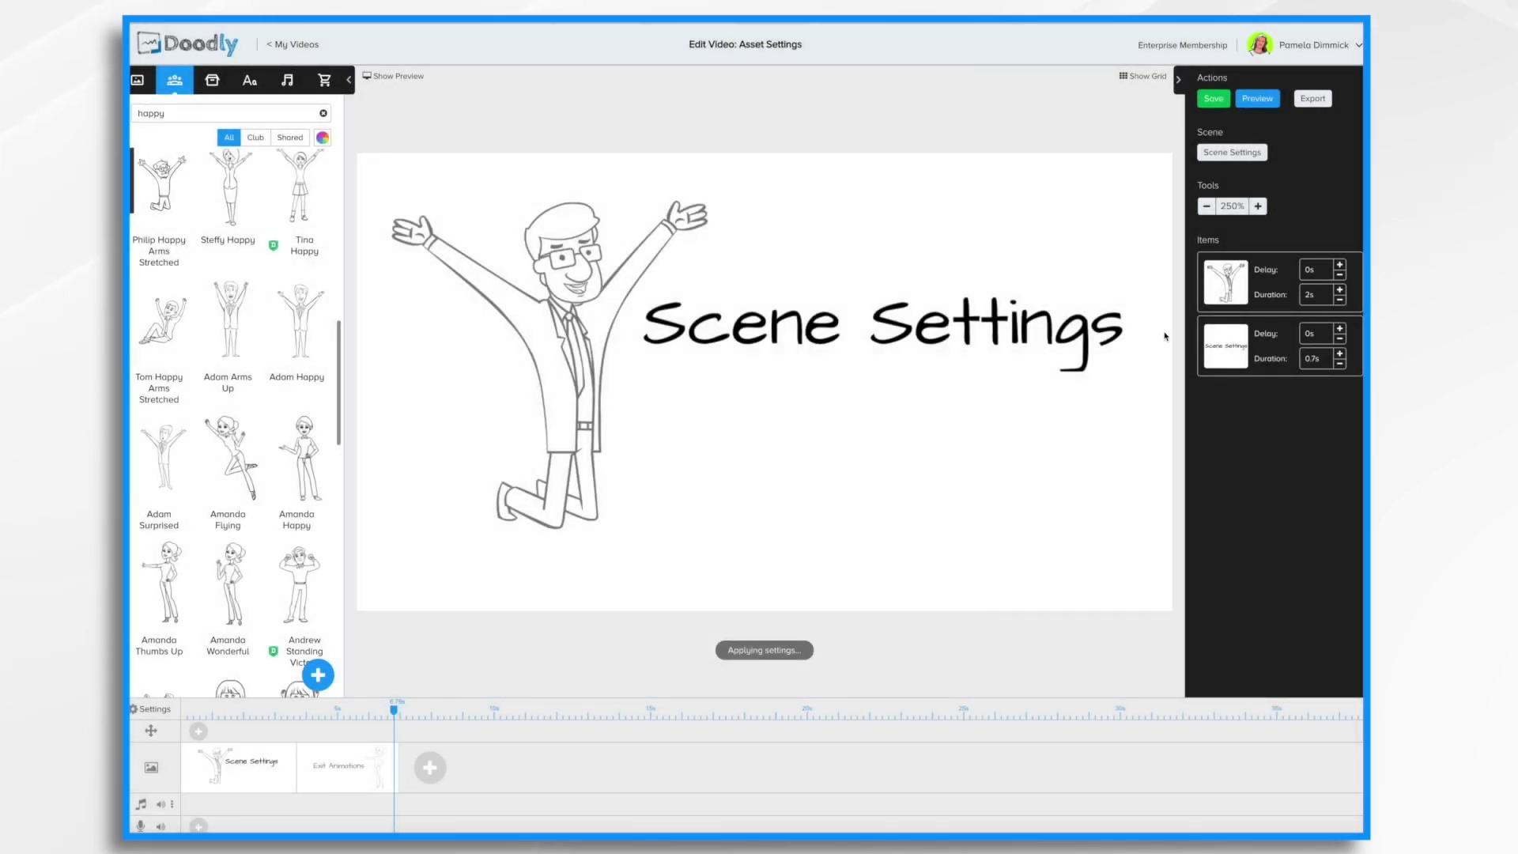
pyautogui.click(1258, 98)
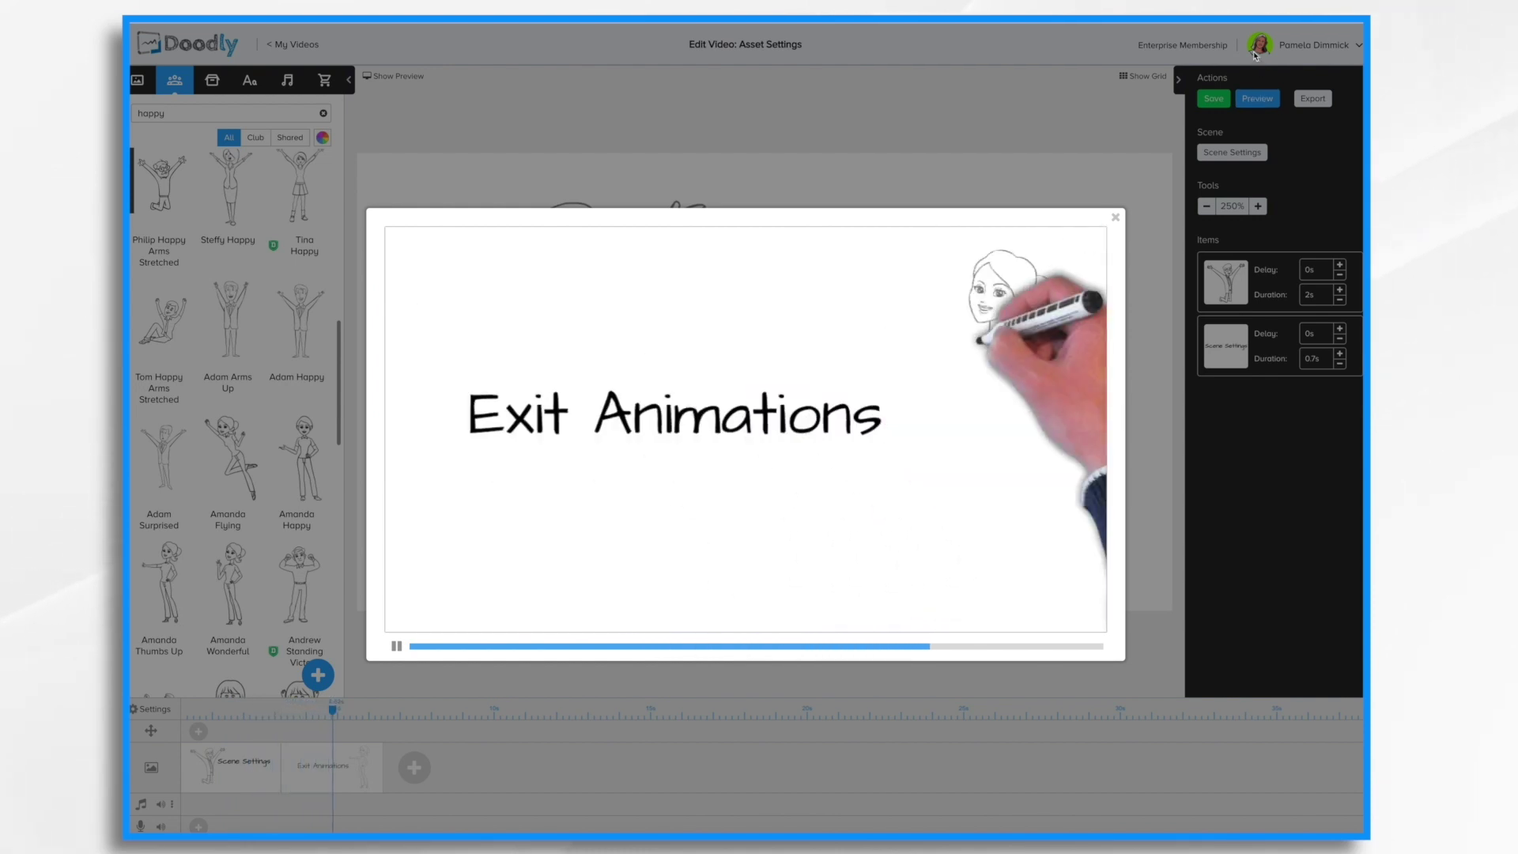
pyautogui.click(1116, 216)
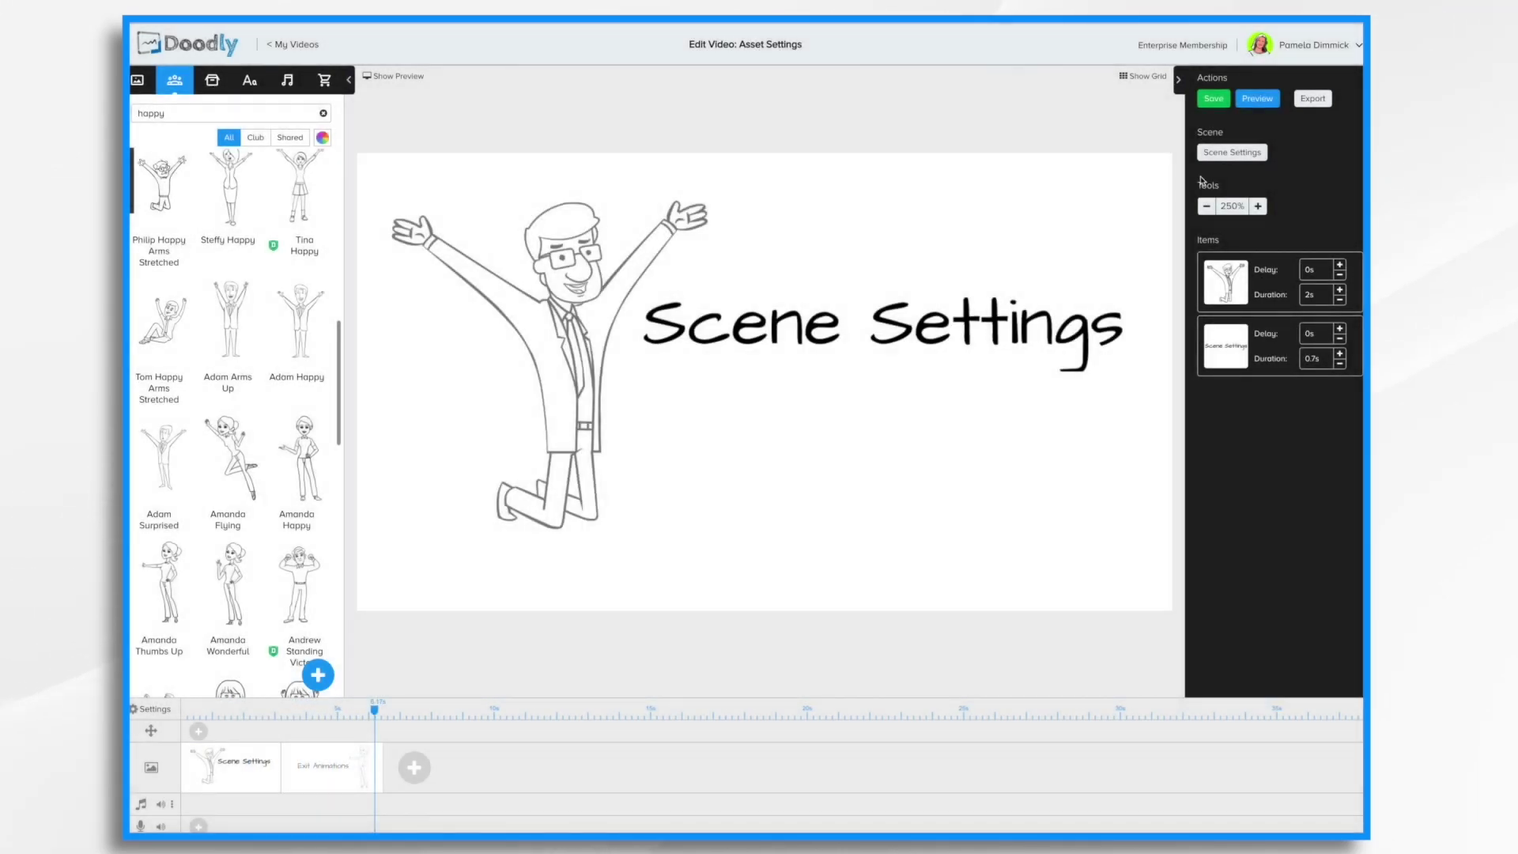
pyautogui.click(1240, 156)
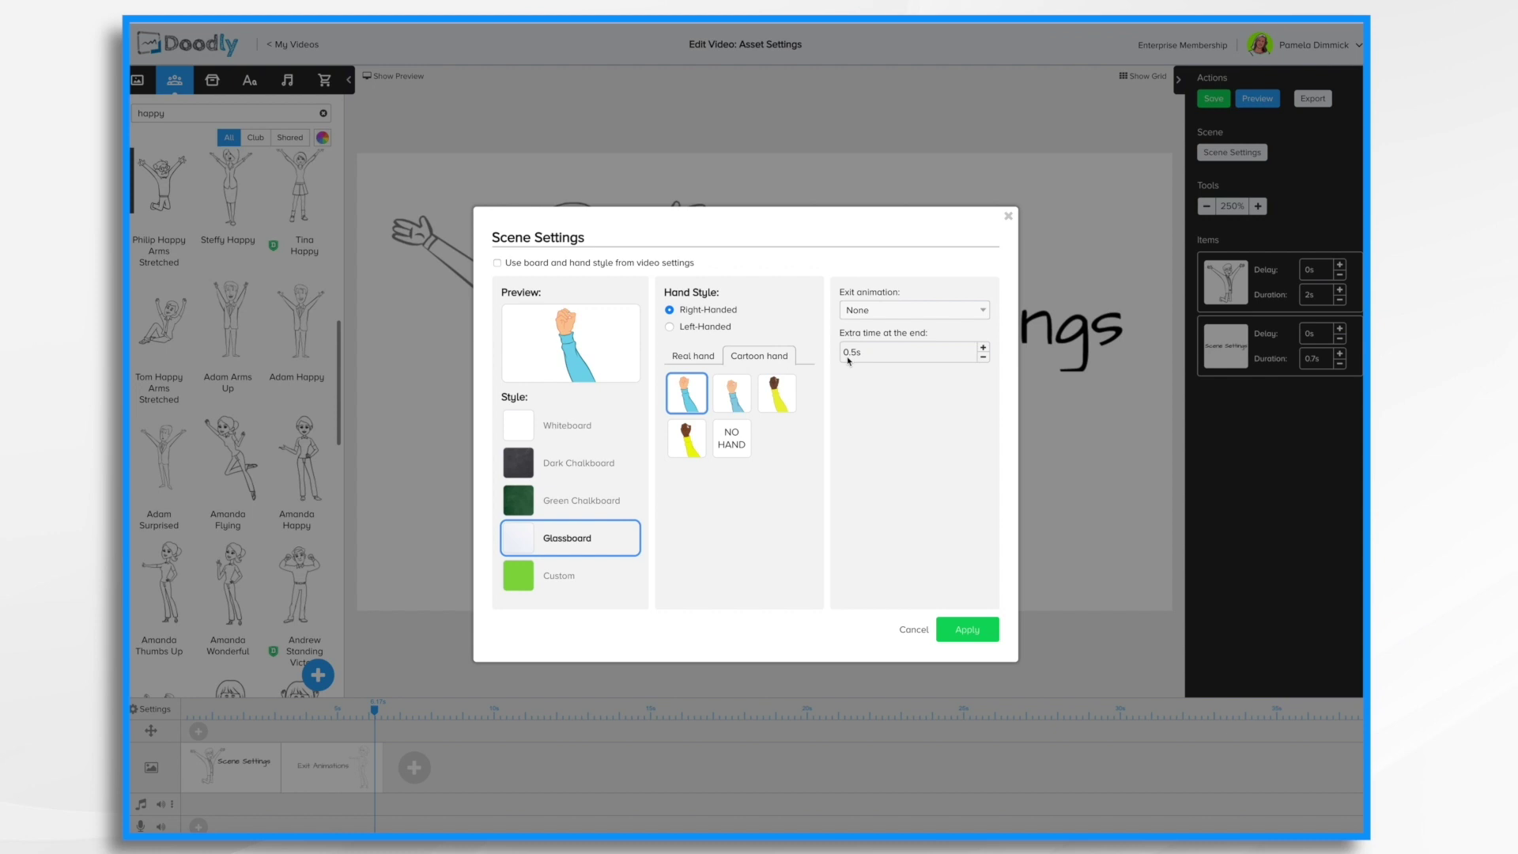
pyautogui.click(966, 628)
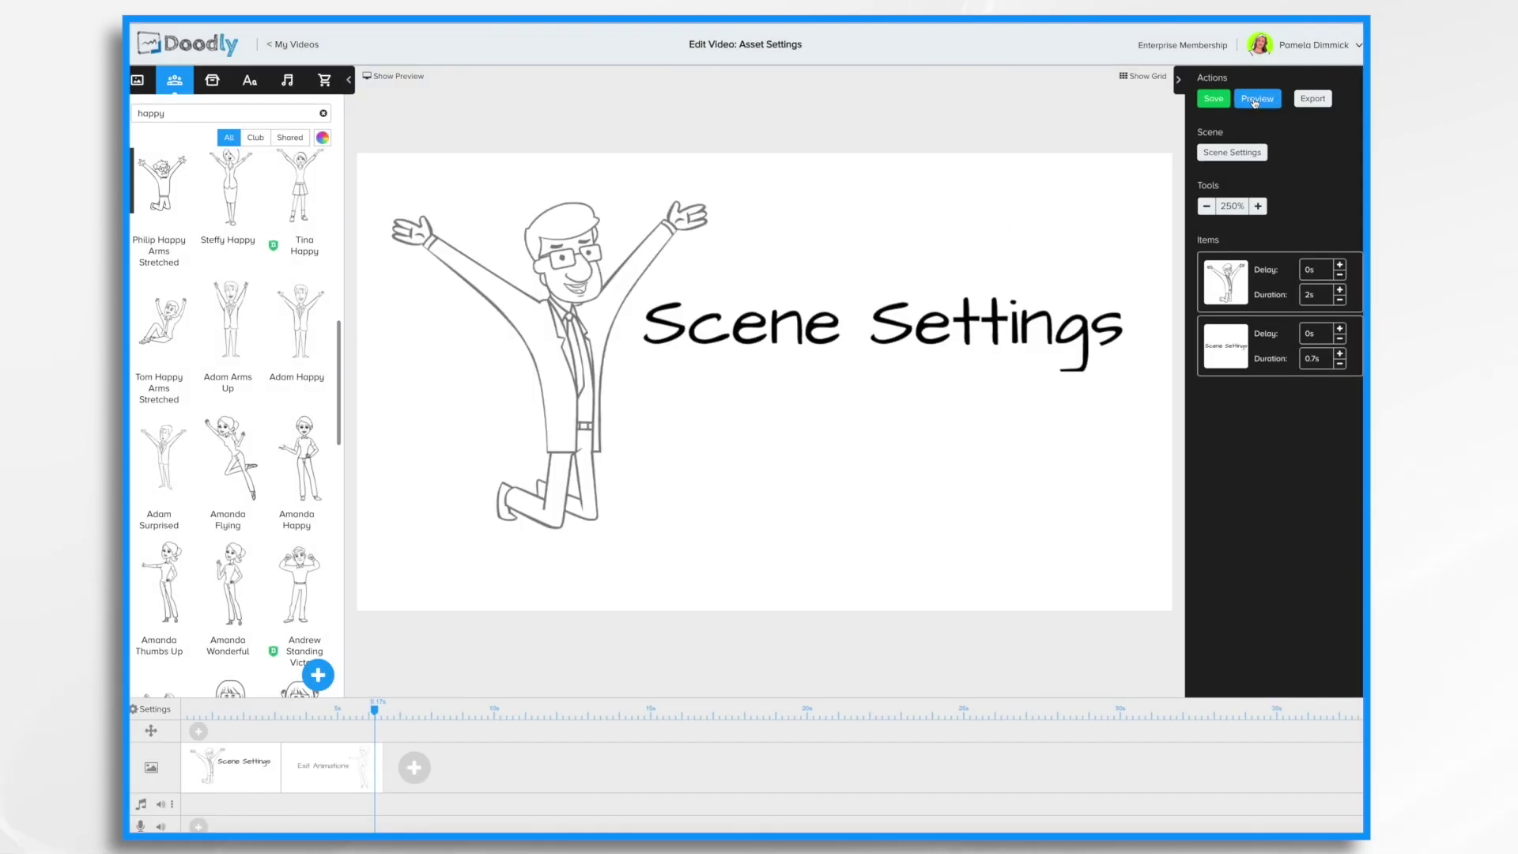
pyautogui.click(1255, 100)
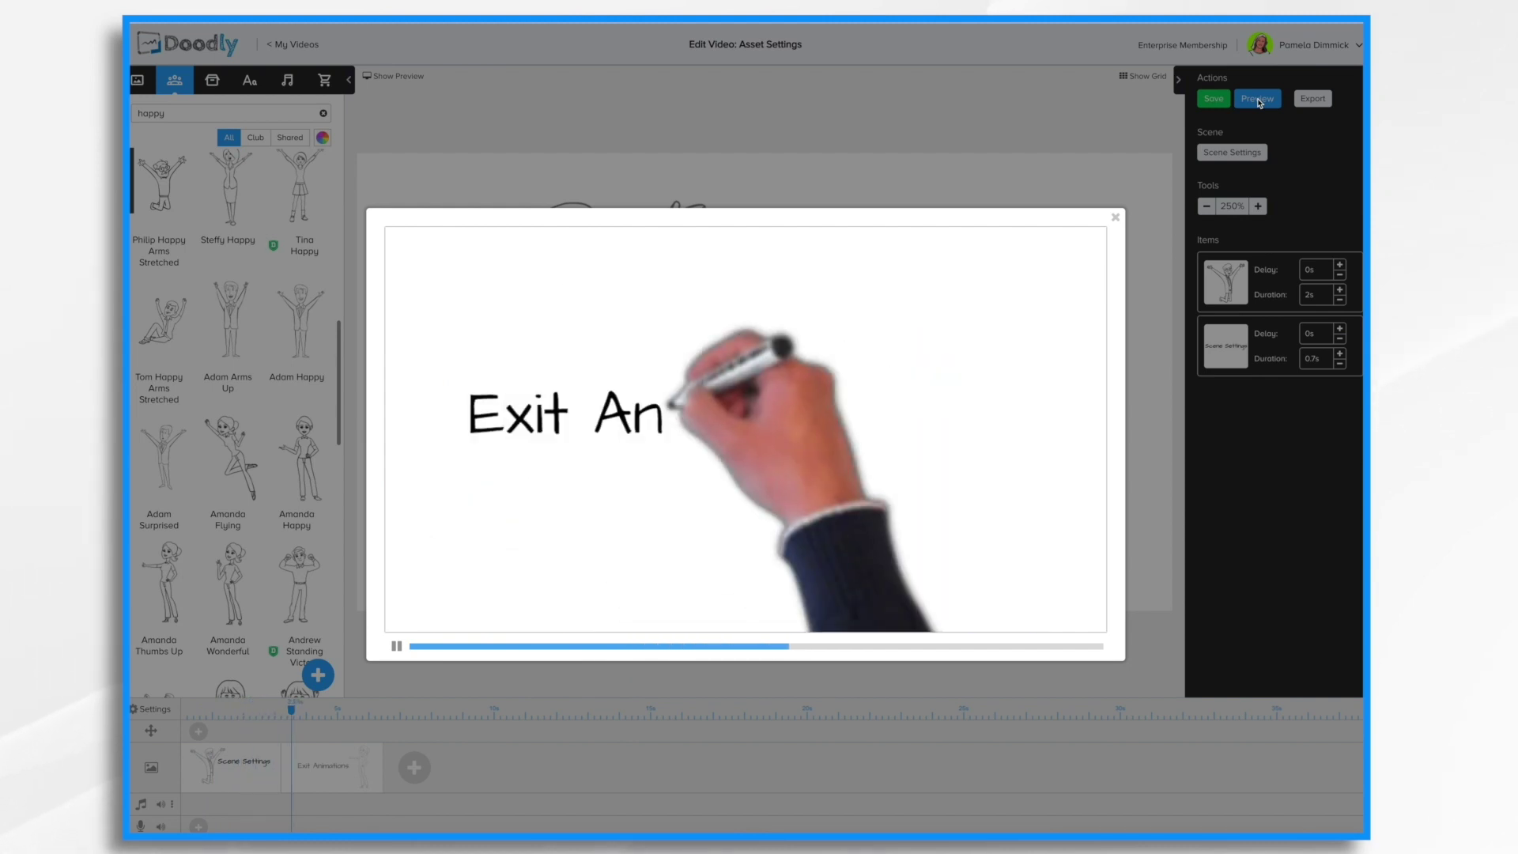
pyautogui.click(1116, 218)
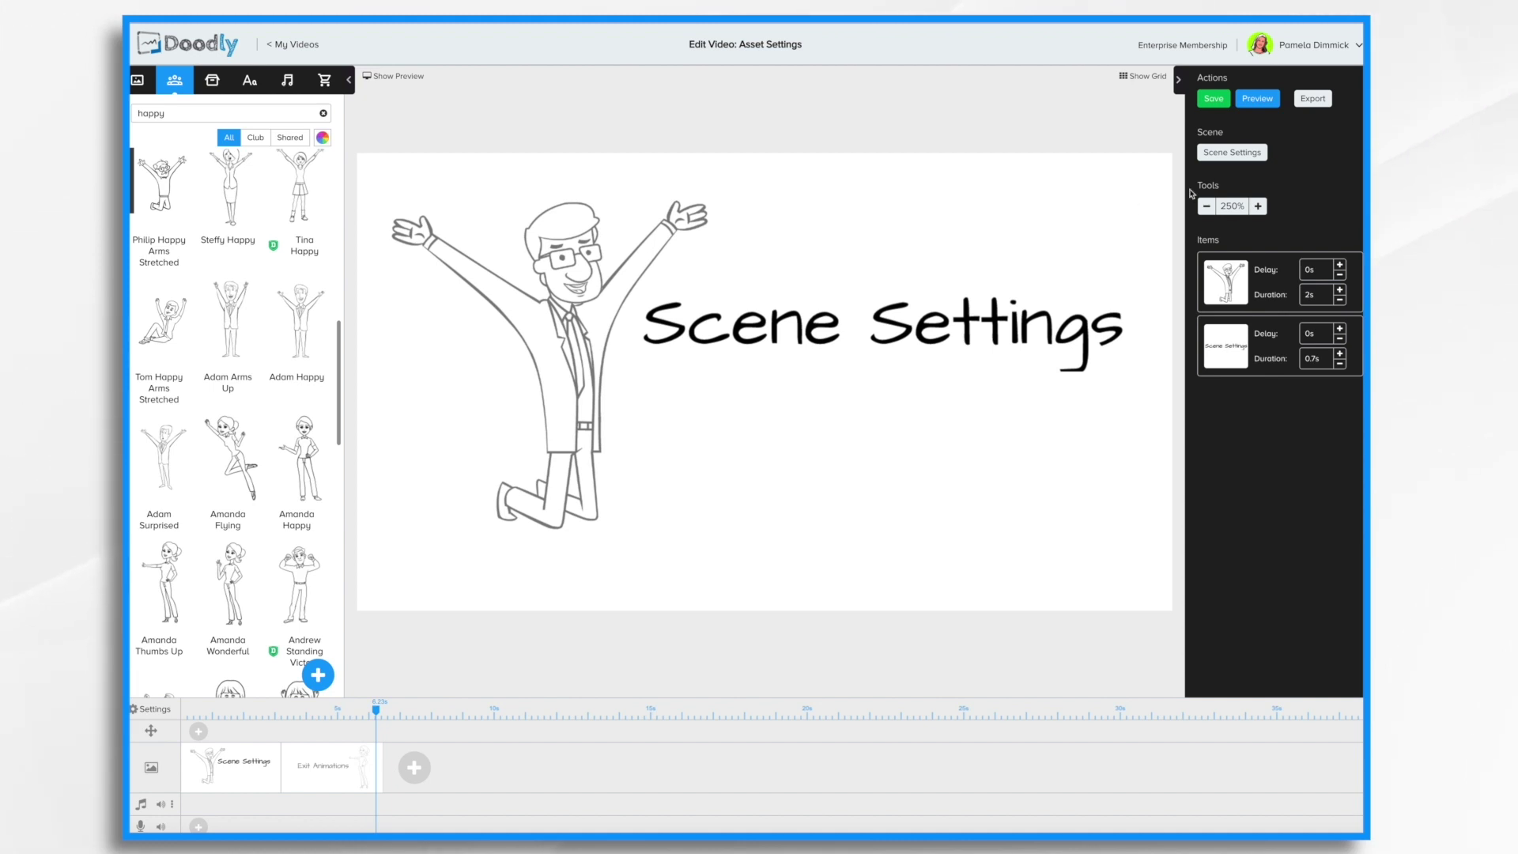
# Add 5 s of extra time at the scene's end and preview the longer scene.
pyautogui.click(1238, 155)
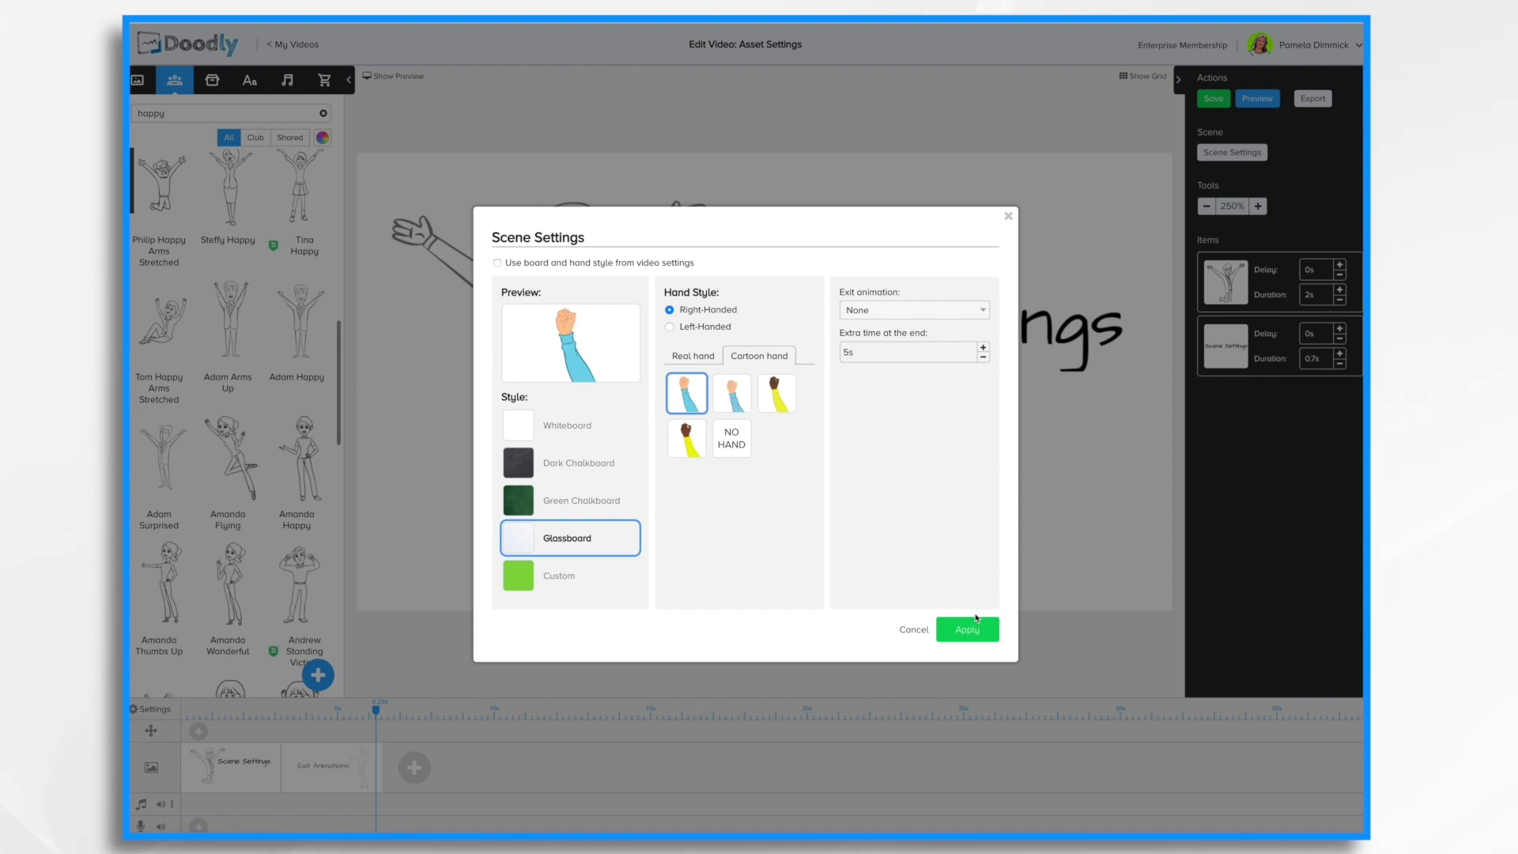
pyautogui.click(967, 630)
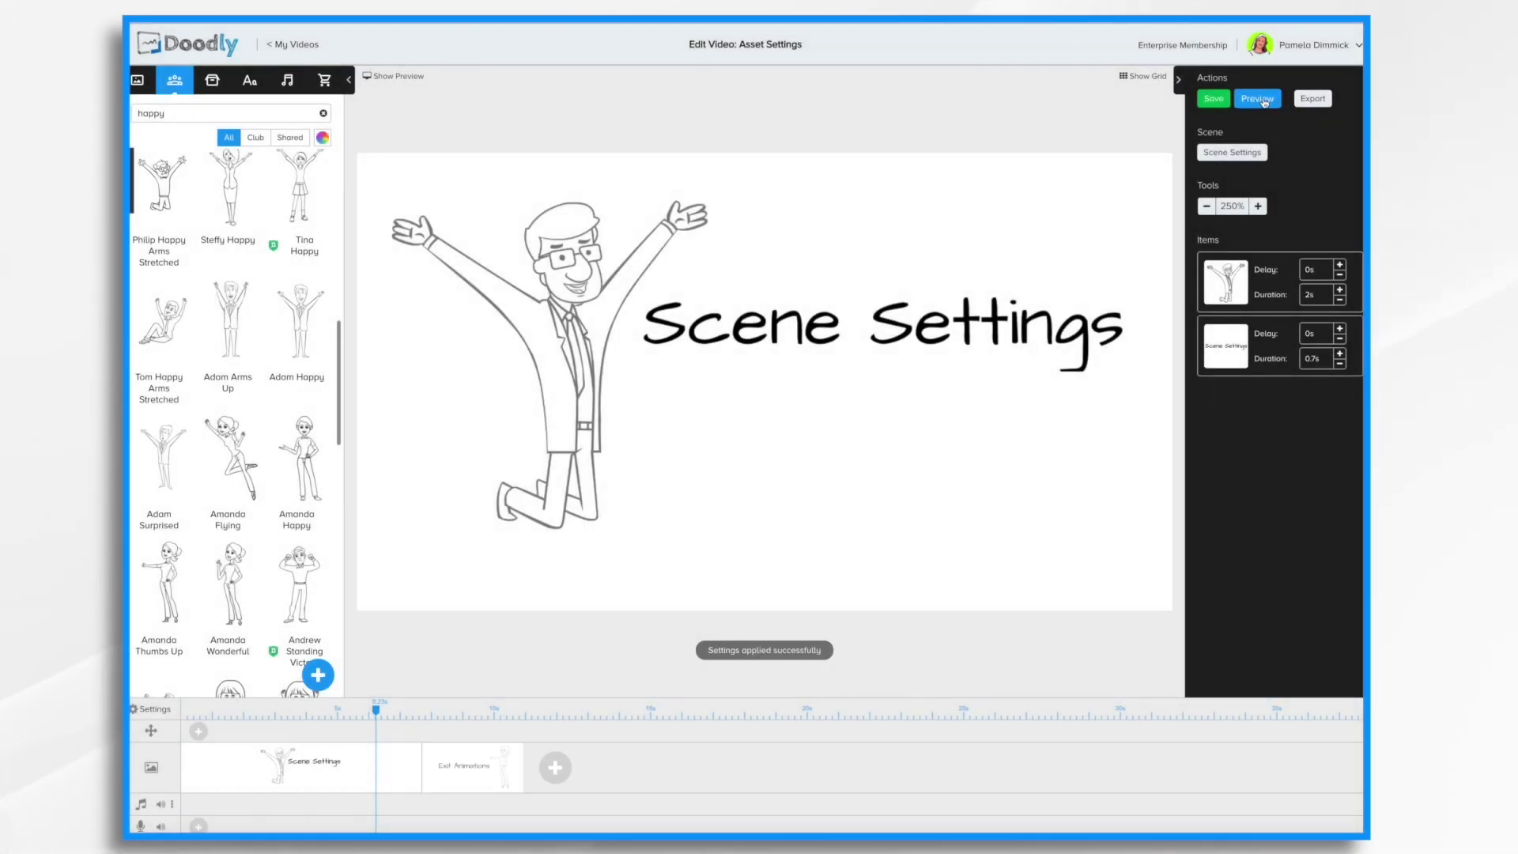
pyautogui.click(1265, 101)
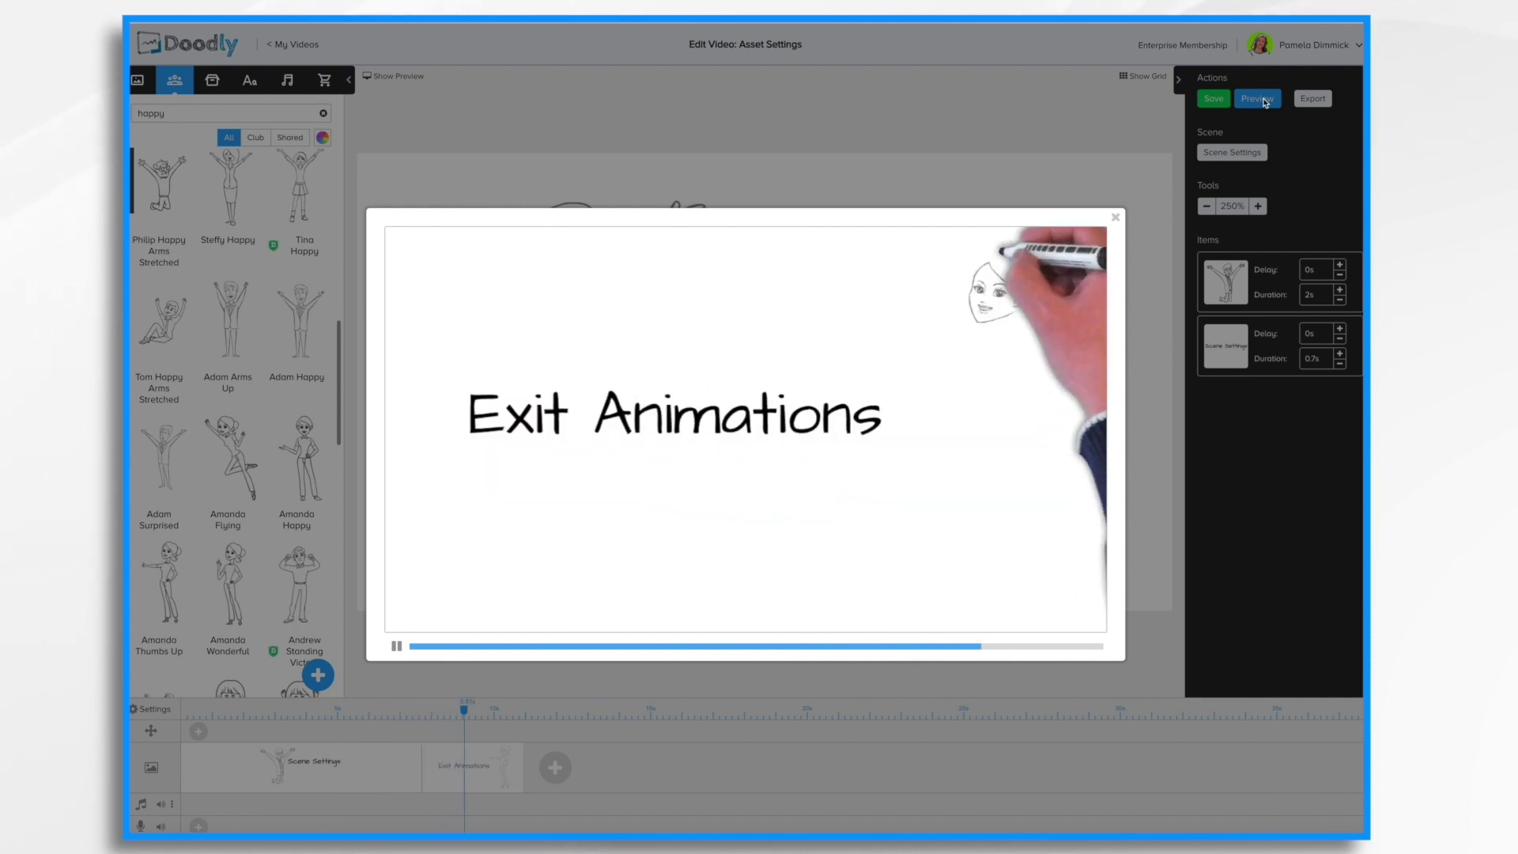
pyautogui.click(1115, 218)
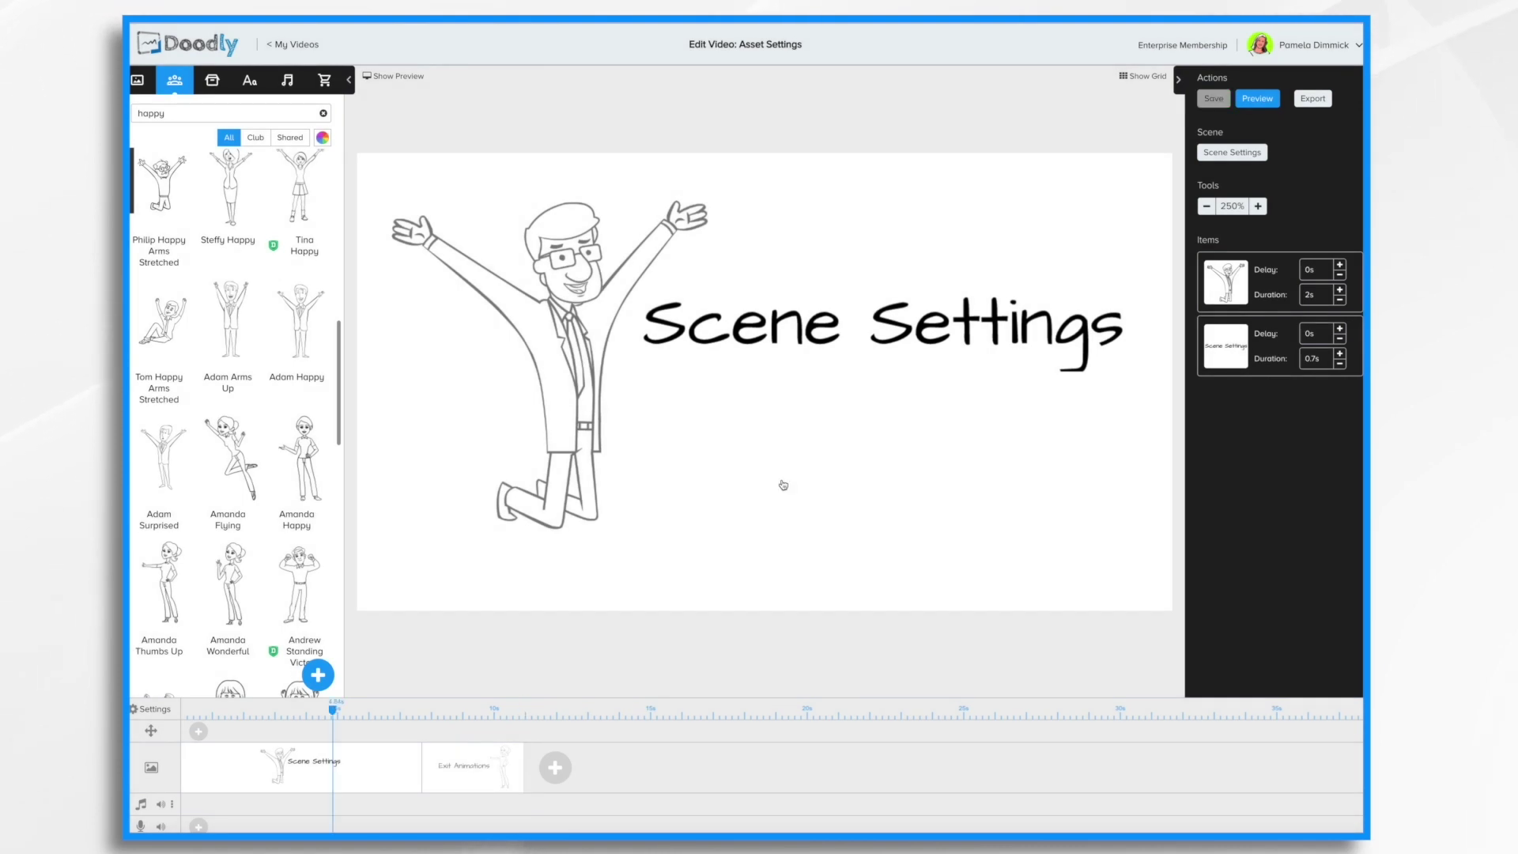